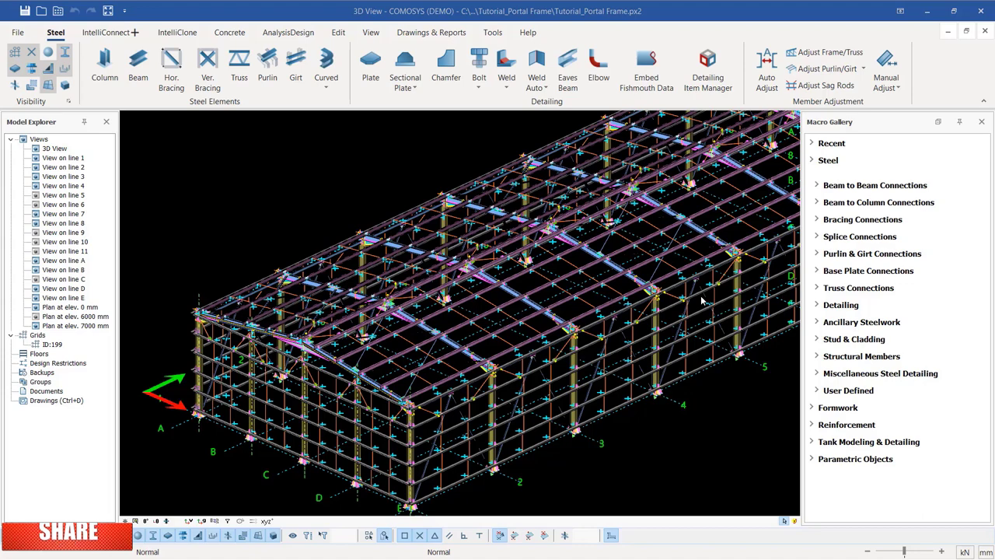
# Switch to the project's drawings environment and open the Drawings Manager
pyautogui.scroll(5, 317, 356)
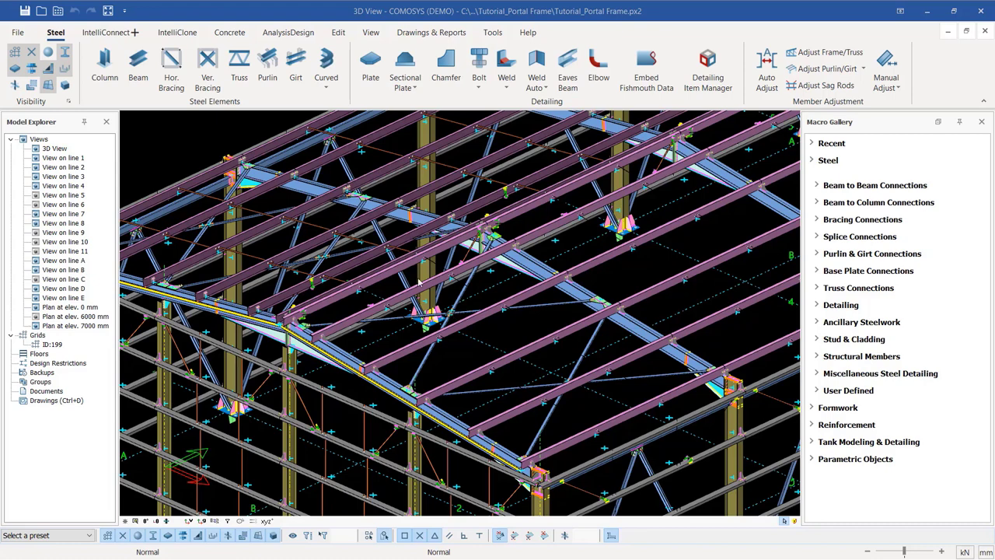
pyautogui.scroll(-5, 436, 291)
pyautogui.scroll(5, 381, 300)
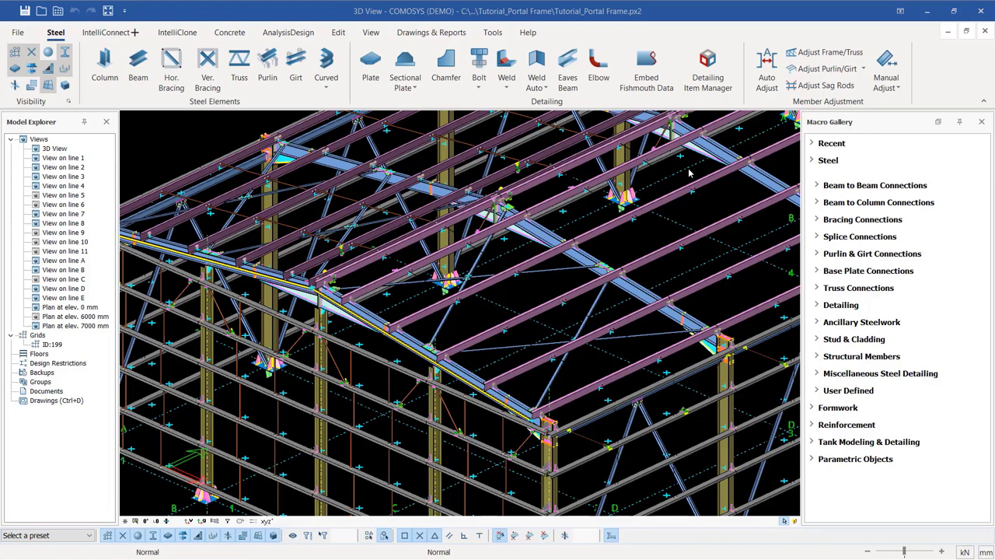
pyautogui.click(414, 34)
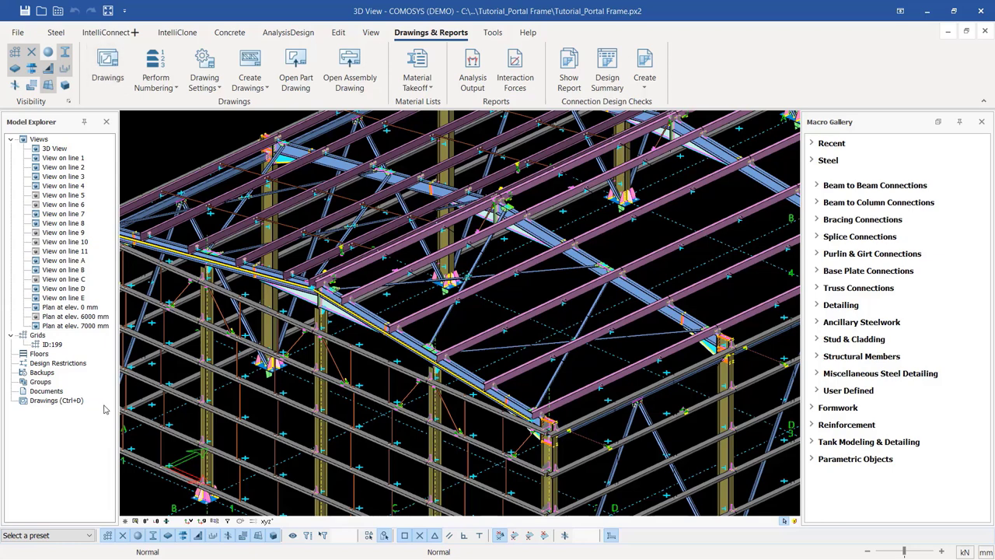
pyautogui.doubleClick(62, 401)
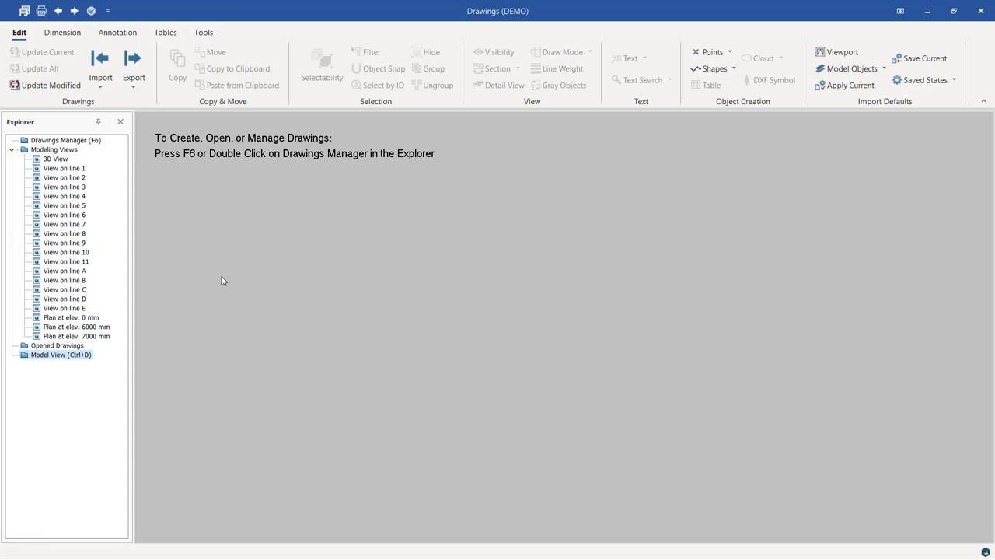
pyautogui.doubleClick(77, 145)
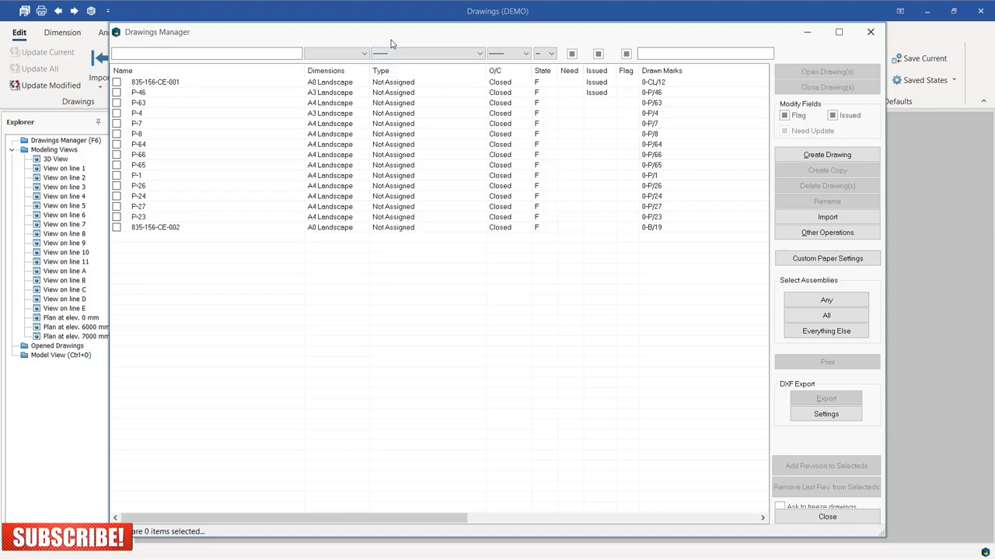
pyautogui.moveTo(389, 38); pyautogui.dragTo(438, 63)
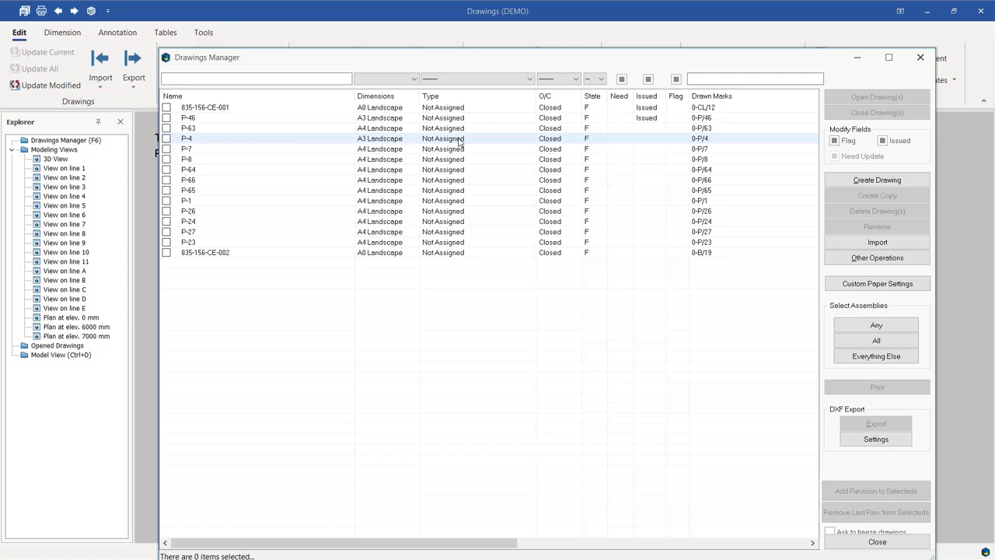
# Create an A1 landscape drawing of type Steel General Arrangement named STEELWORK GENERAL ARRANGEMENT
pyautogui.click(877, 181)
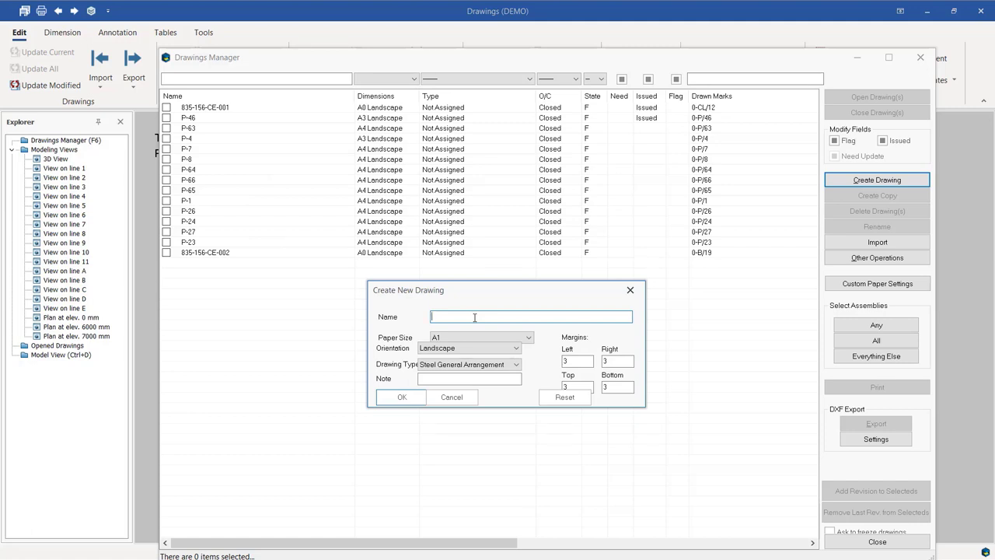
pyautogui.write('STEELWORK GENERAL ARRANGEMENT')
pyautogui.click(475, 317)
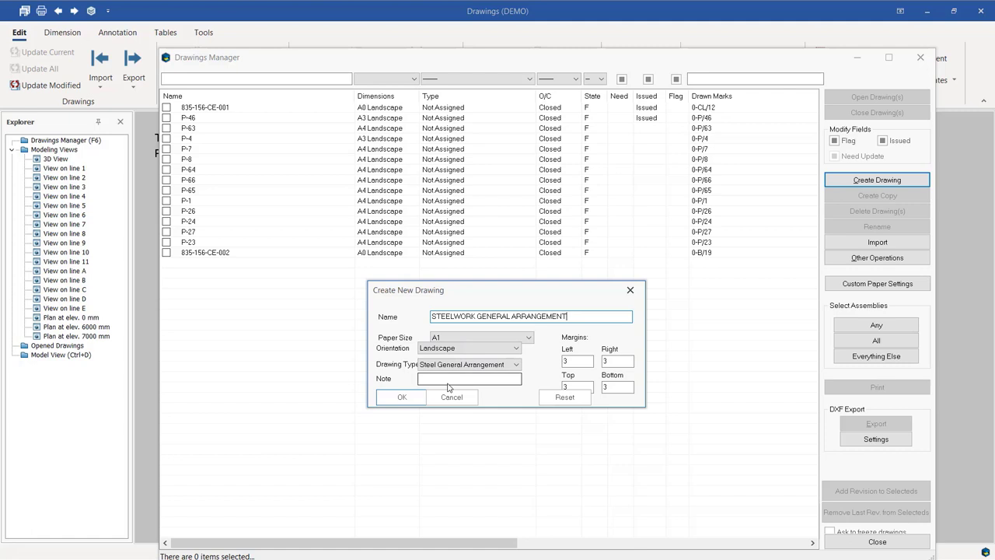
pyautogui.click(400, 398)
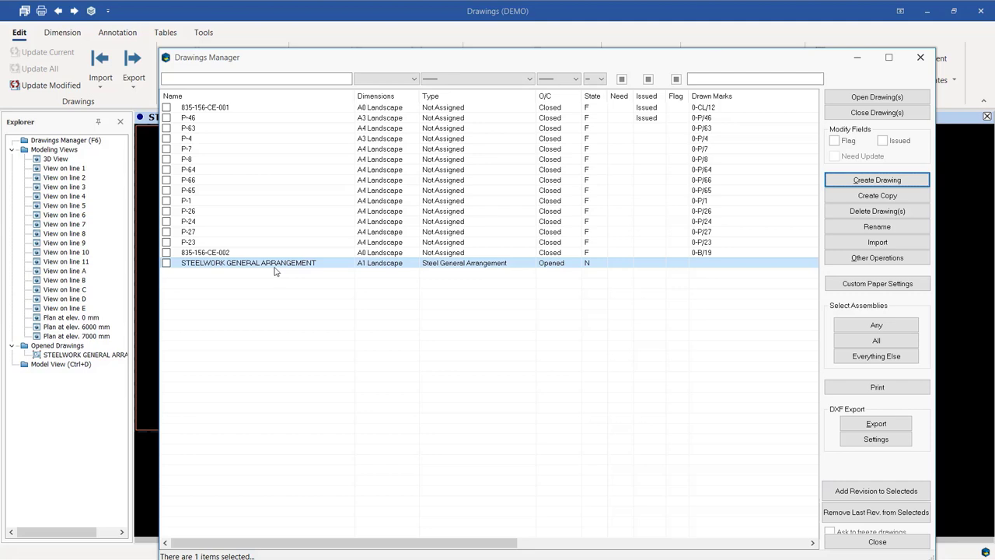
# Save and close the STEELWORK GENERAL ARRANGEMENT drawing, reopen it with changes saved, and leave the Drawings Manager
pyautogui.doubleClick(275, 264)
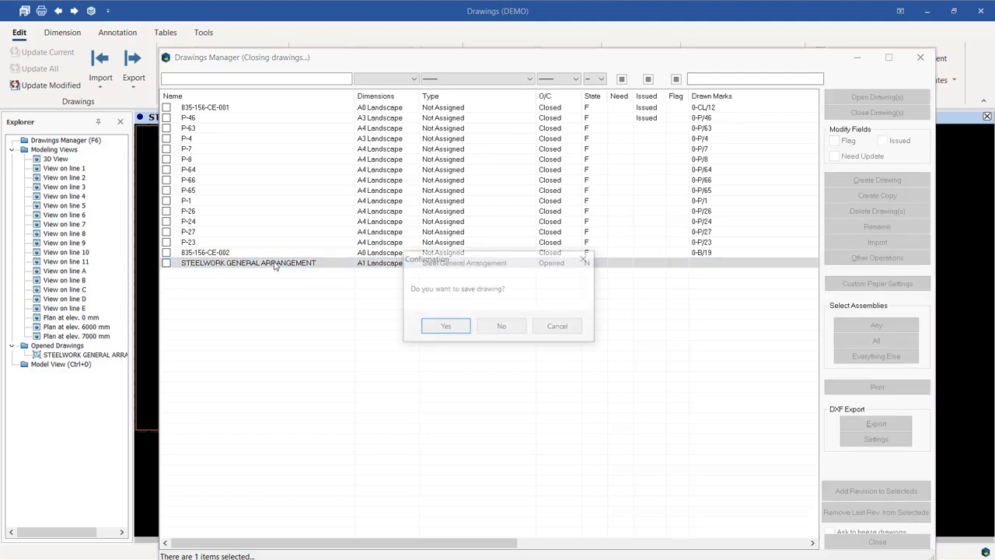
pyautogui.click(446, 327)
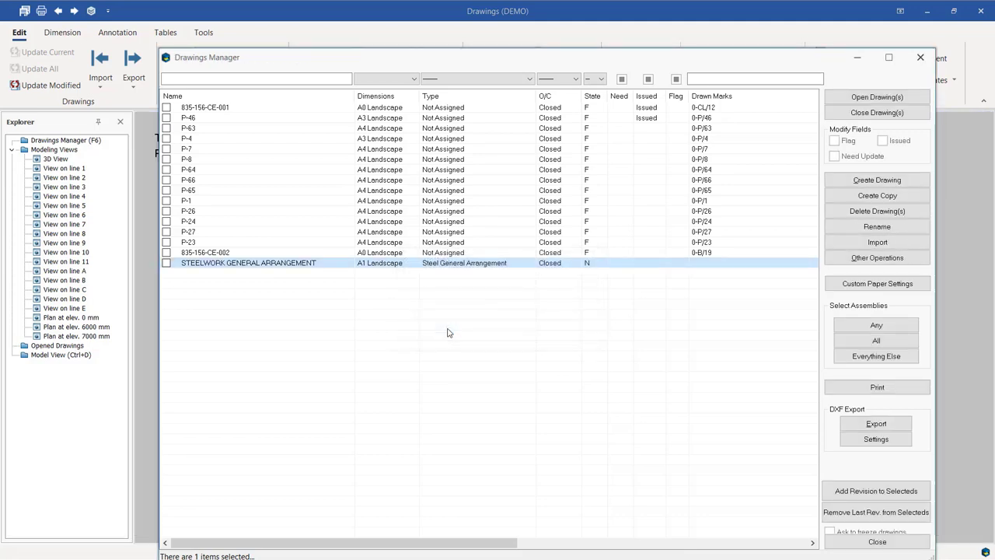
pyautogui.click(274, 265)
pyautogui.doubleClick(274, 265)
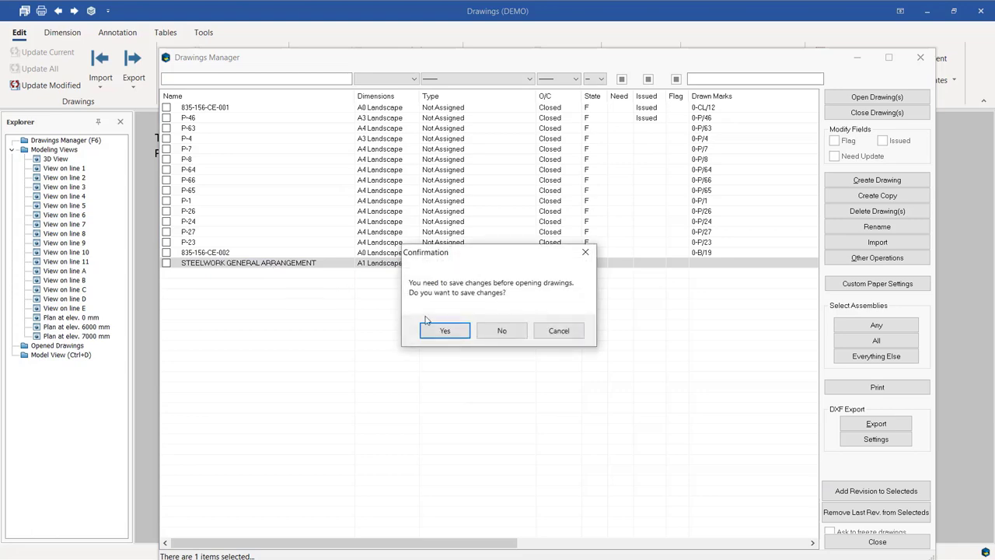
pyautogui.click(441, 332)
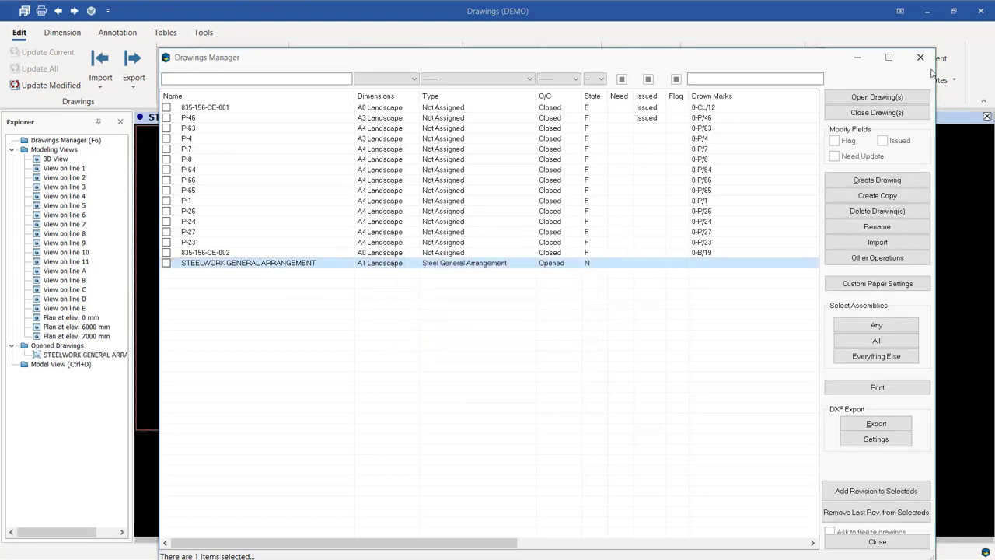
pyautogui.click(920, 59)
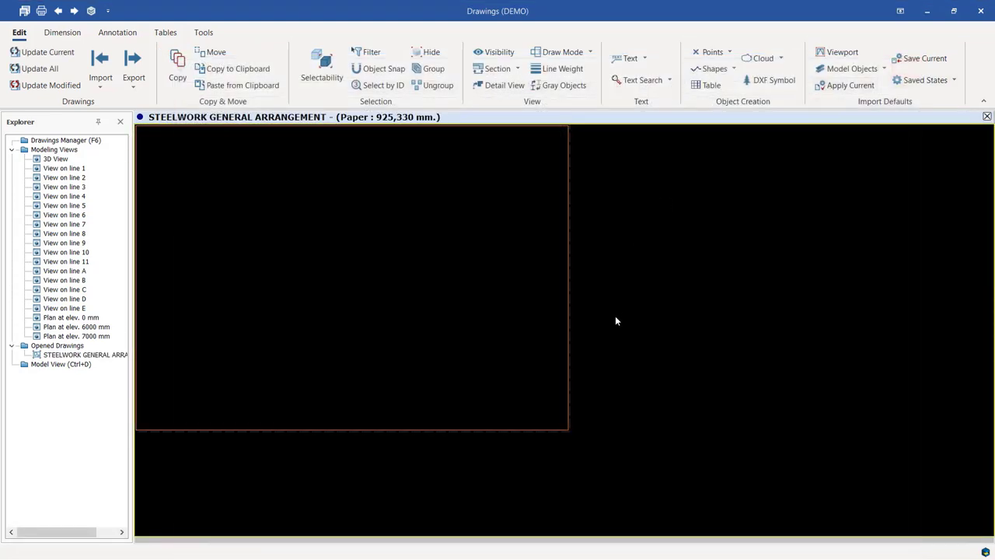
# Create a viewport on the drawing sheet from the modeling view Plan at elev. 7000 mm
pyautogui.scroll(1, 624, 315)
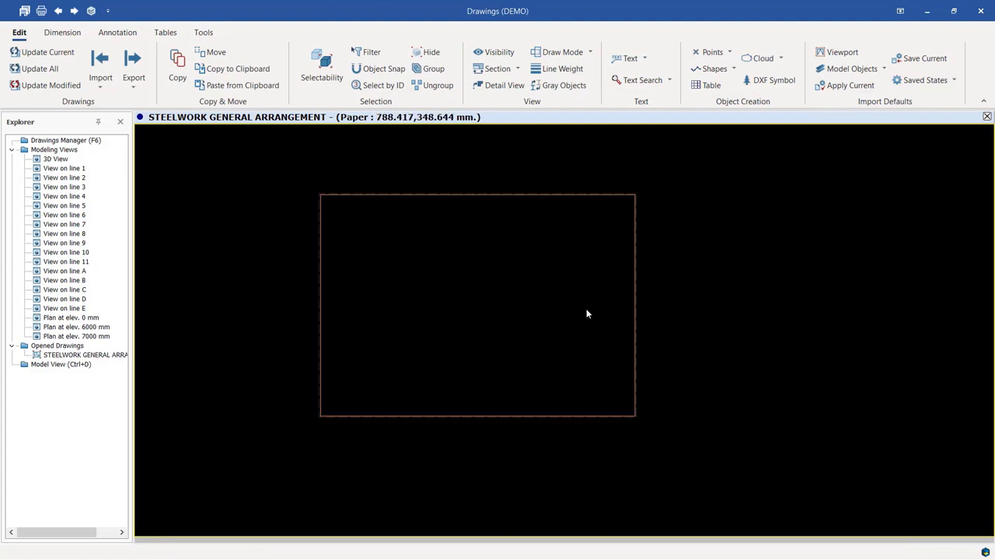
pyautogui.scroll(1, 330, 400)
pyautogui.scroll(-1, 360, 411)
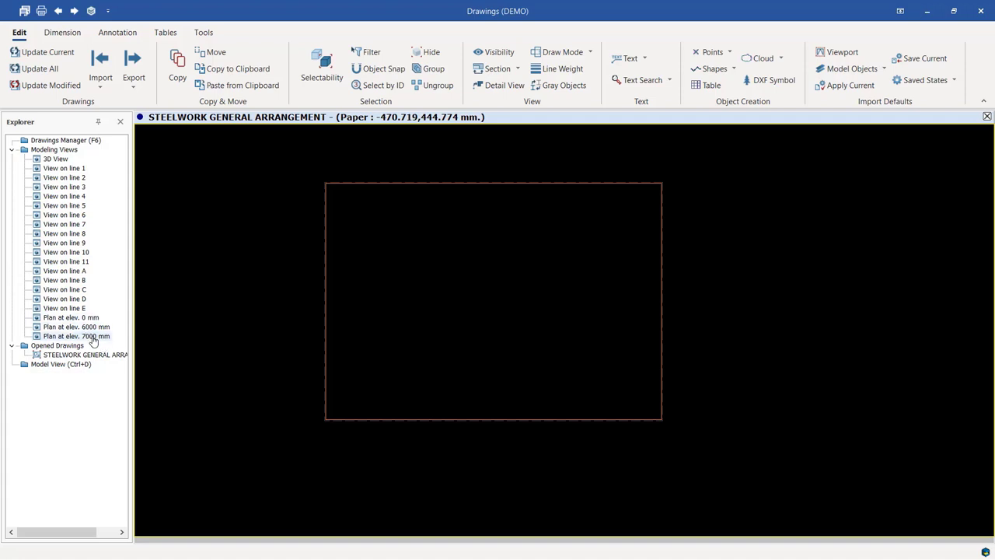
pyautogui.rightClick(99, 338)
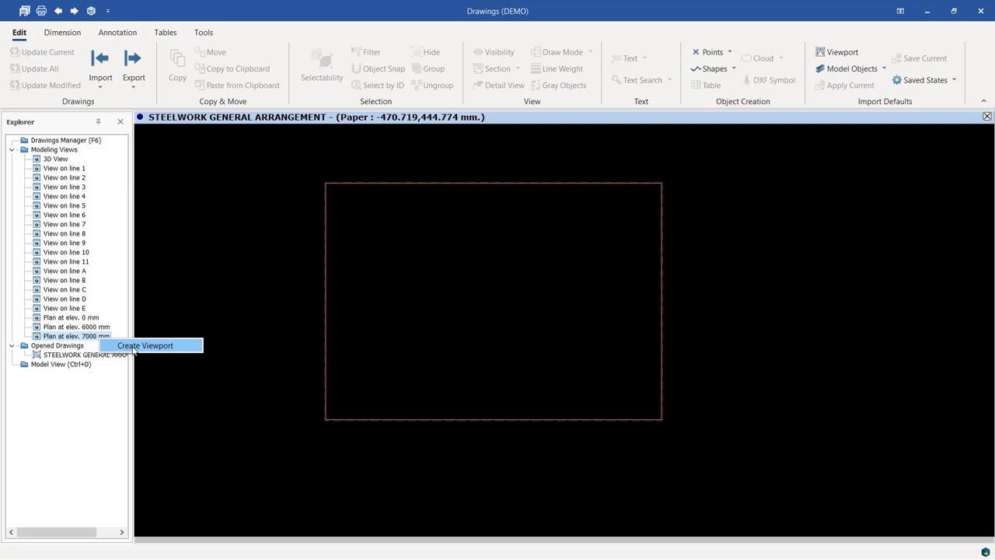
pyautogui.click(137, 346)
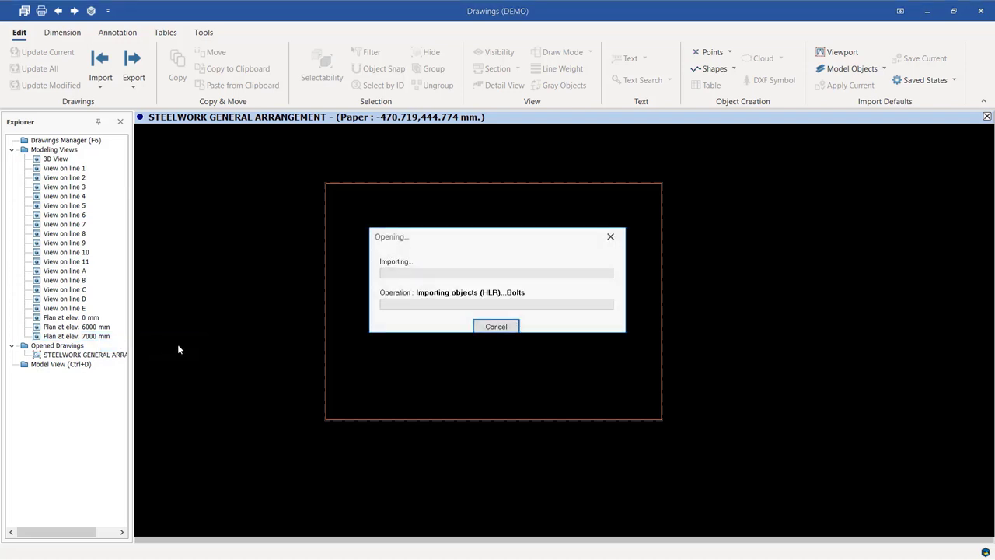
# Examine the imported 7000 mm plan viewport and how it fits on the A1 sheet
pyautogui.scroll(6, 427, 360)
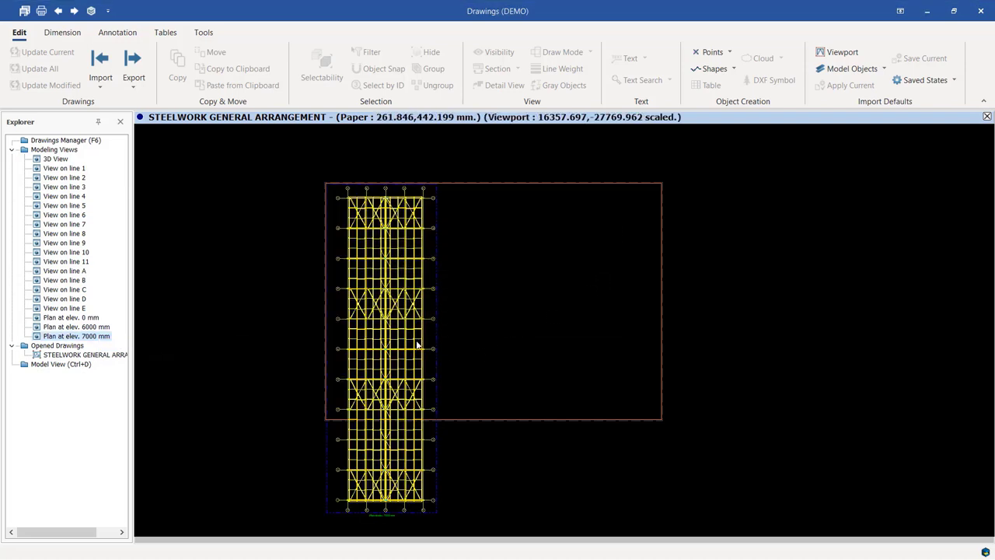
pyautogui.scroll(4, 466, 322)
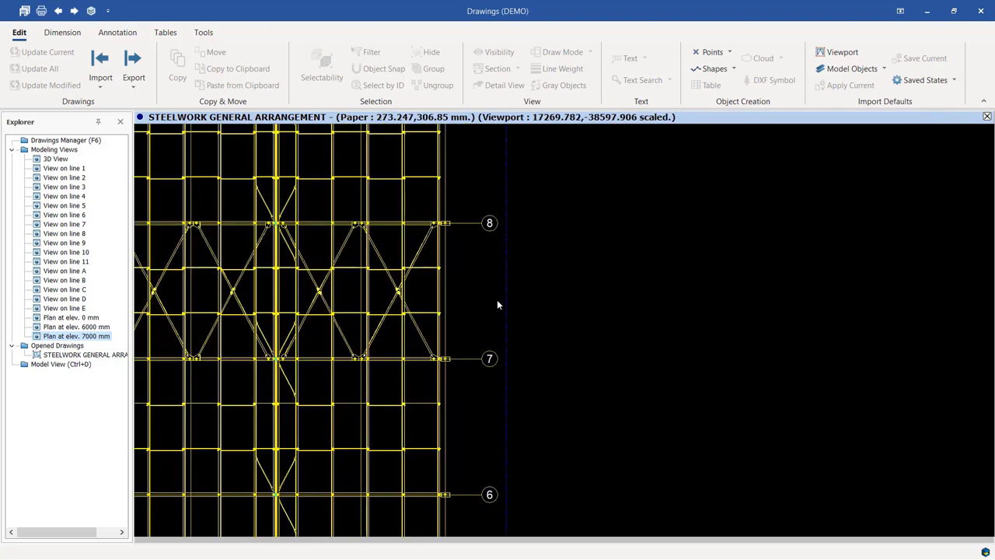
pyautogui.scroll(-5, 497, 305)
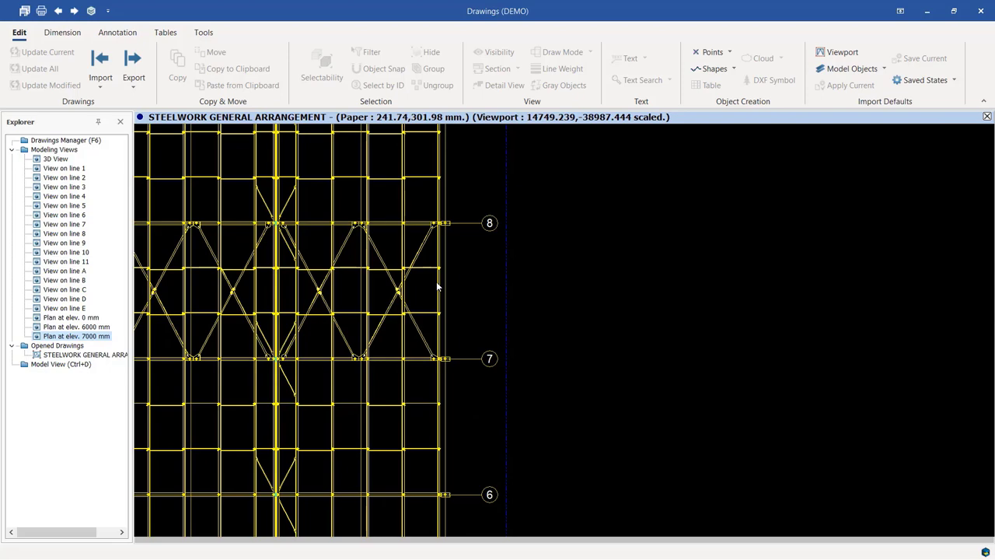
pyautogui.scroll(-1, 467, 340)
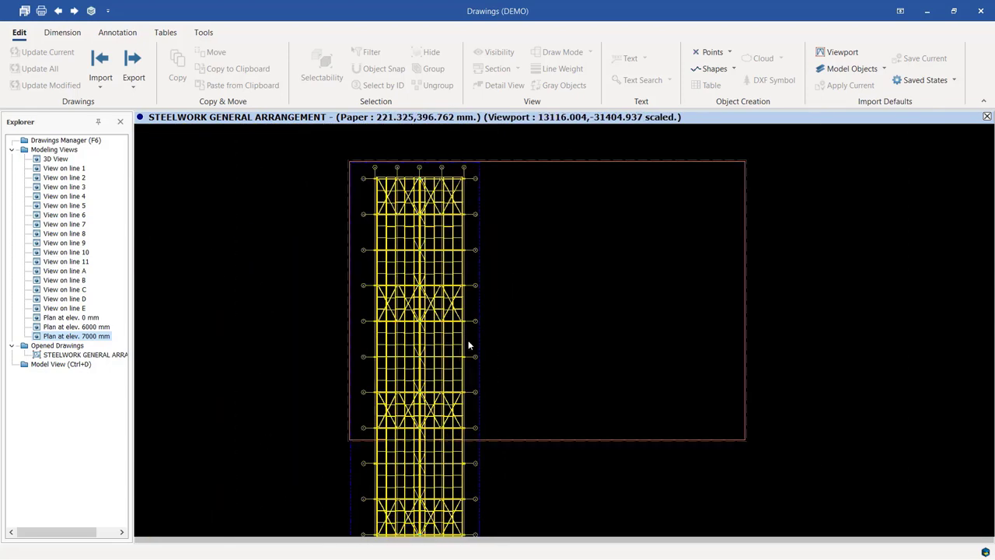
pyautogui.scroll(5, 458, 212)
pyautogui.scroll(1, 449, 212)
pyautogui.scroll(-4, 449, 212)
pyautogui.scroll(-5, 476, 276)
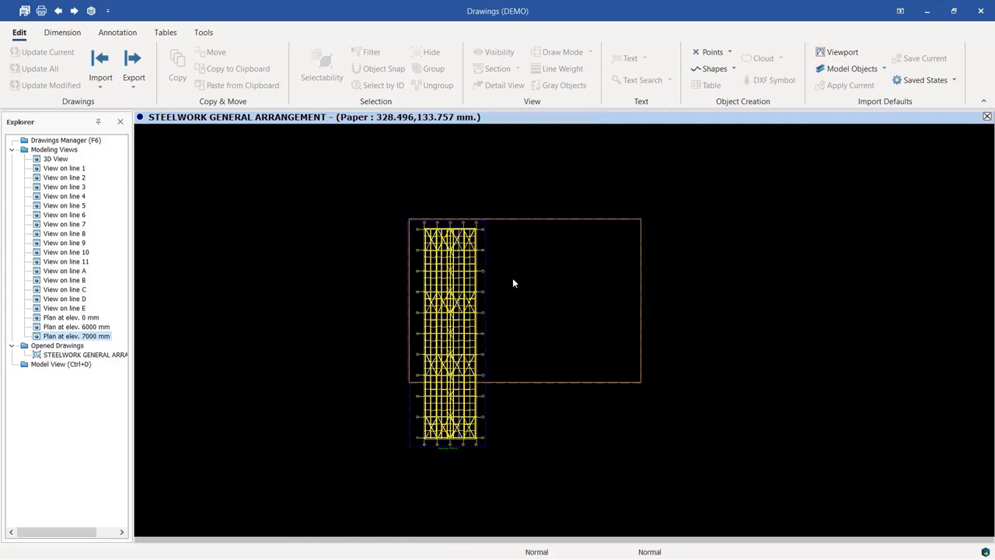
# Set the scale of the Plan at elev. 7000 mm viewport to 100
pyautogui.scroll(5, 469, 360)
pyautogui.scroll(1, 491, 353)
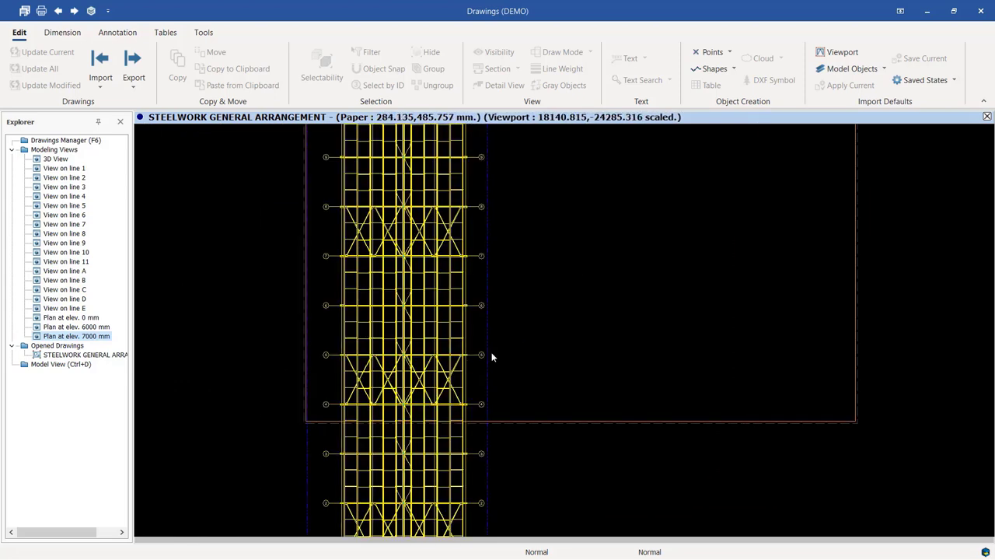
pyautogui.scroll(2, 456, 407)
pyautogui.scroll(2, 480, 215)
pyautogui.scroll(2, 482, 232)
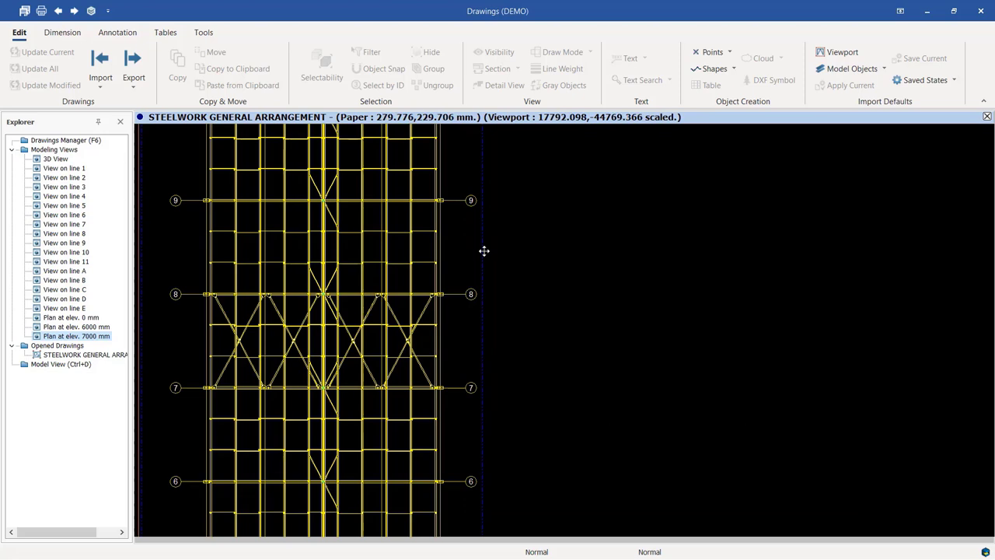
pyautogui.doubleClick(483, 252)
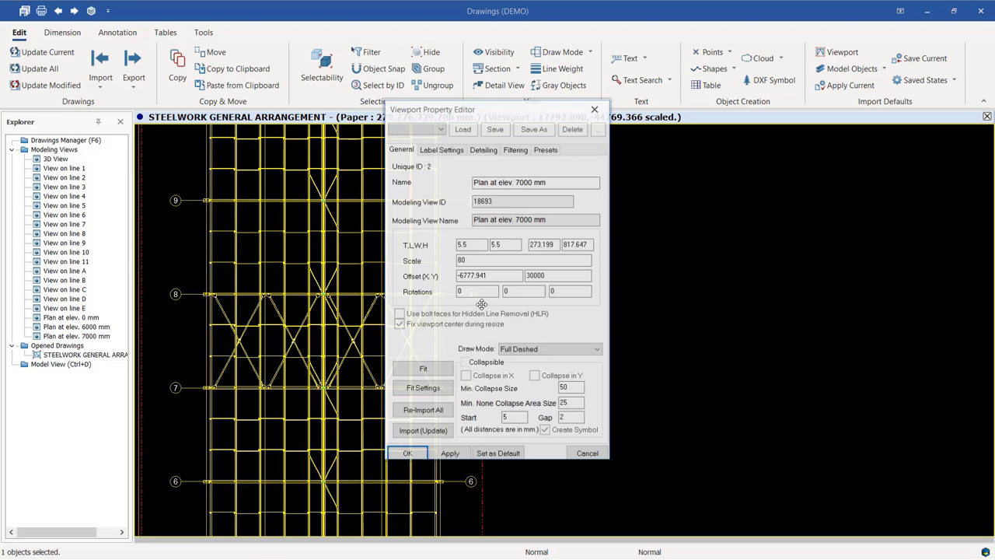
pyautogui.scroll(-5, 322, 333)
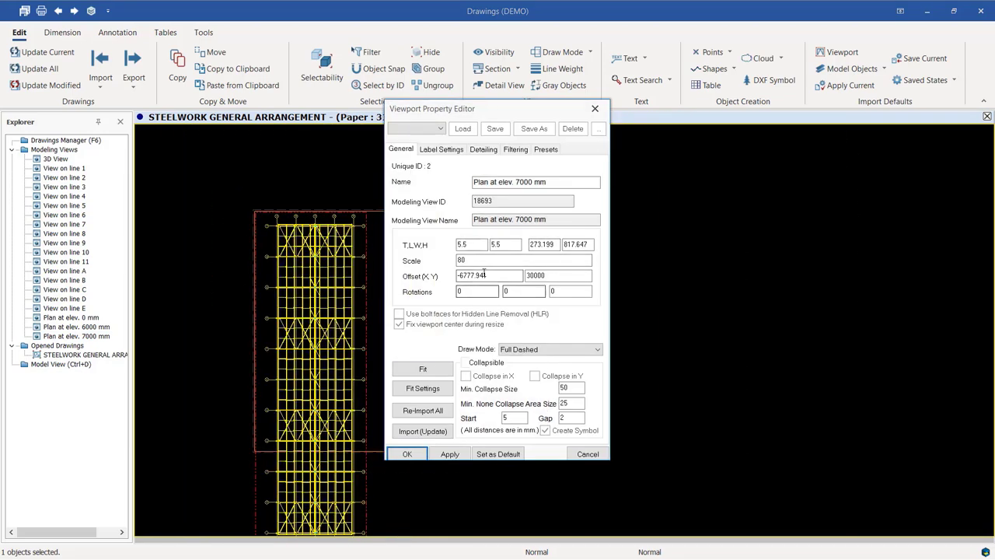
pyautogui.doubleClick(455, 261)
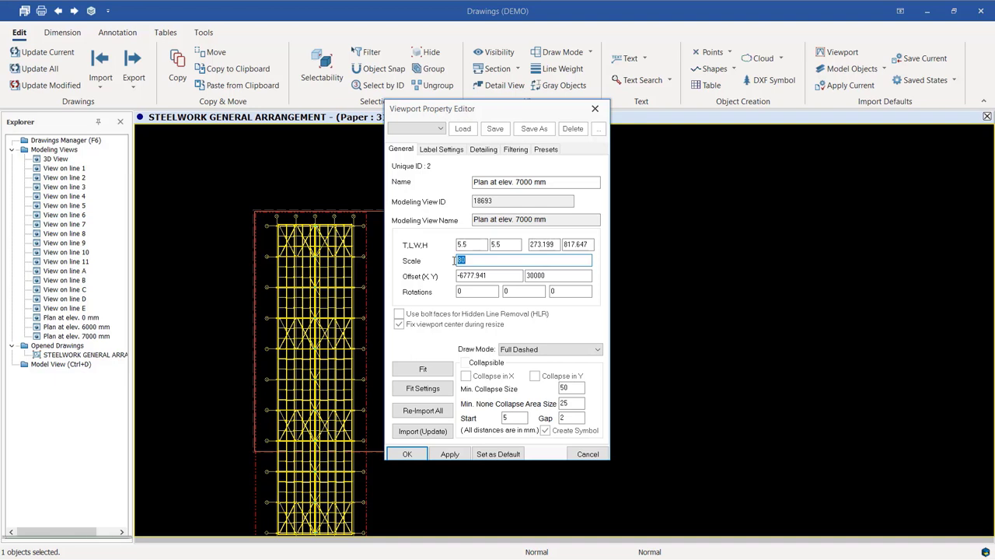
pyautogui.write('100')
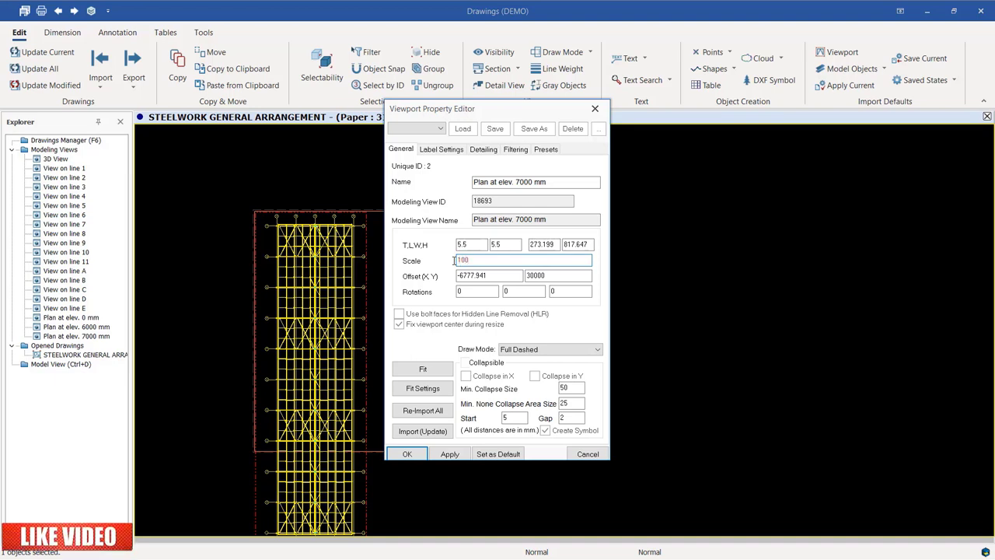
pyautogui.click(456, 456)
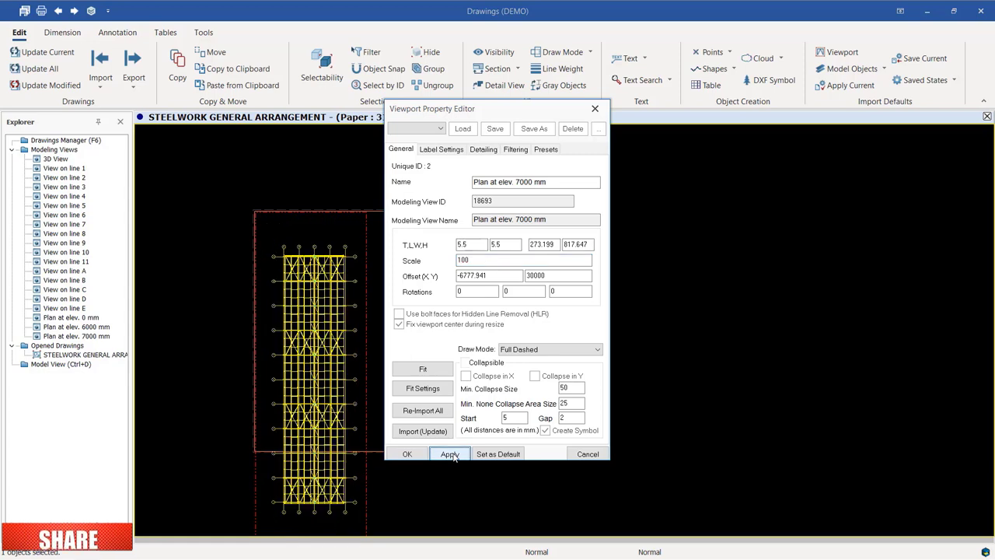
pyautogui.click(408, 454)
# Fit the frame of the Plan at elev. 7000 mm viewport to its contents
pyautogui.scroll(-2, 402, 340)
pyautogui.scroll(1, 417, 281)
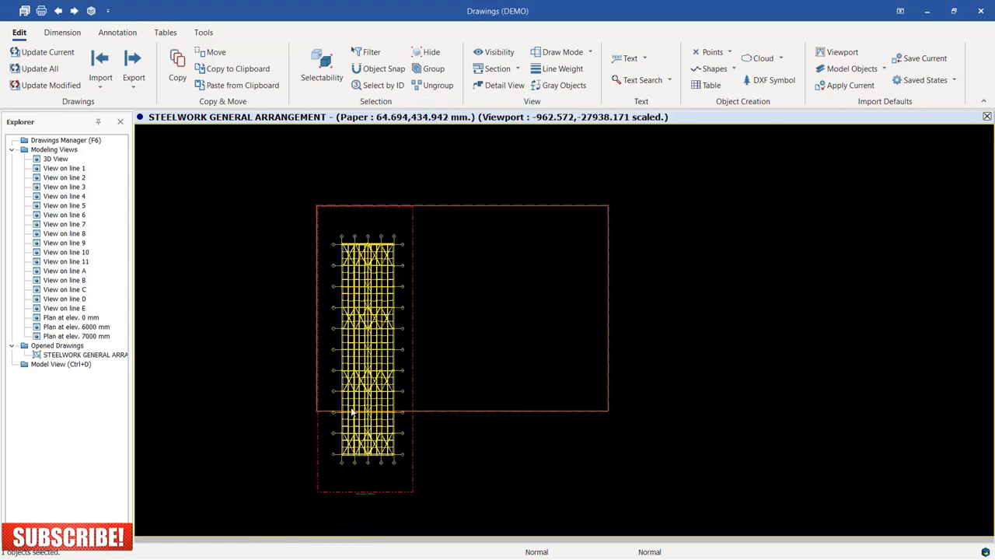
pyautogui.scroll(3, 426, 444)
pyautogui.scroll(-2, 447, 376)
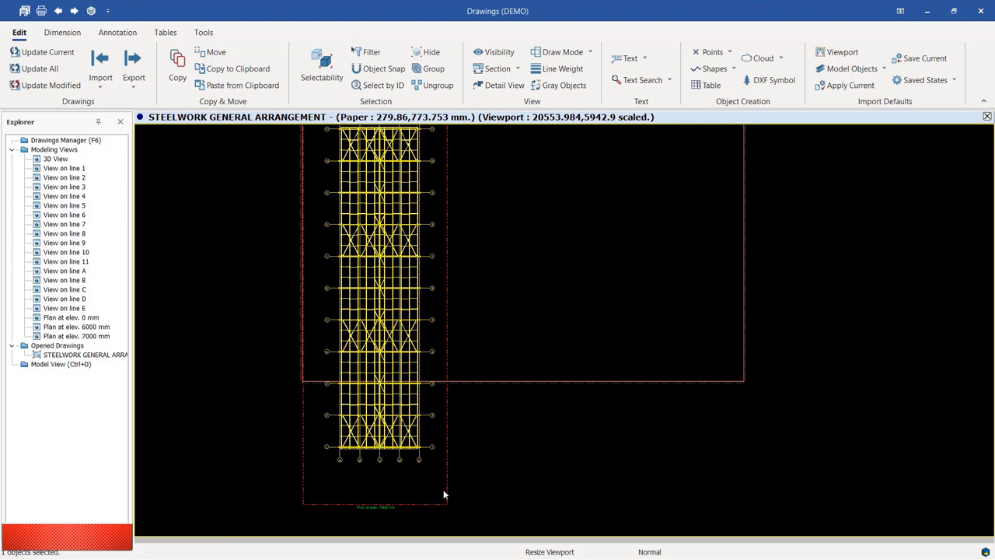
pyautogui.scroll(-2, 380, 365)
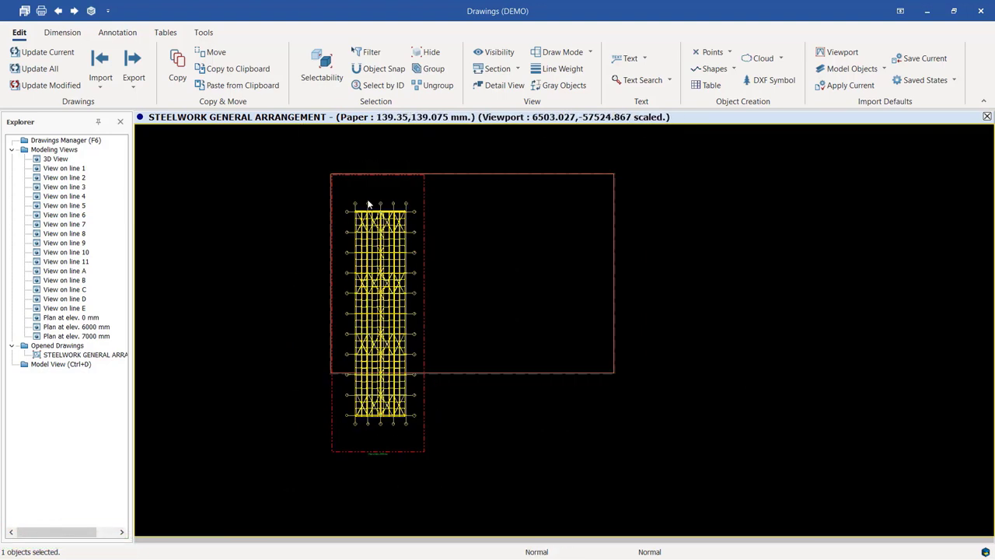
pyautogui.scroll(1, 403, 260)
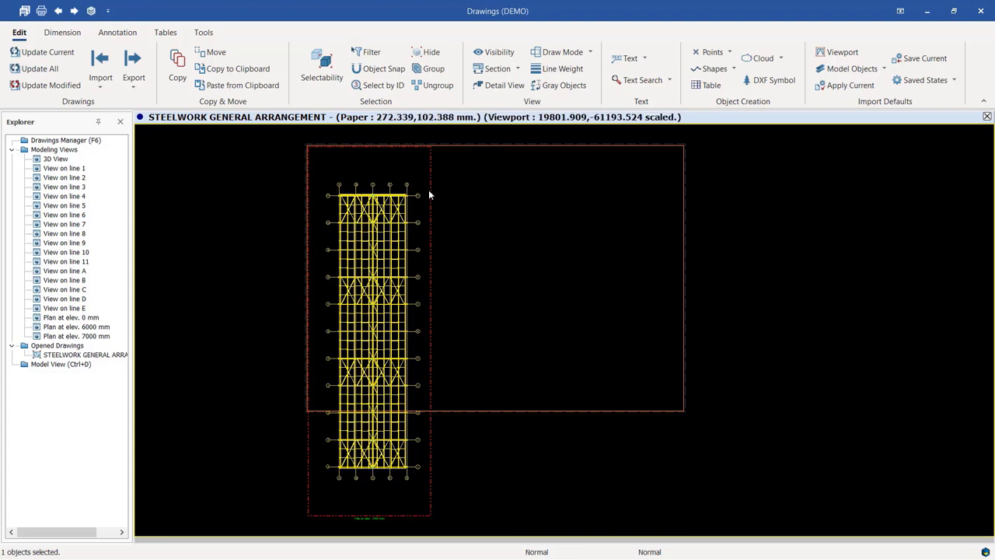
pyautogui.doubleClick(432, 231)
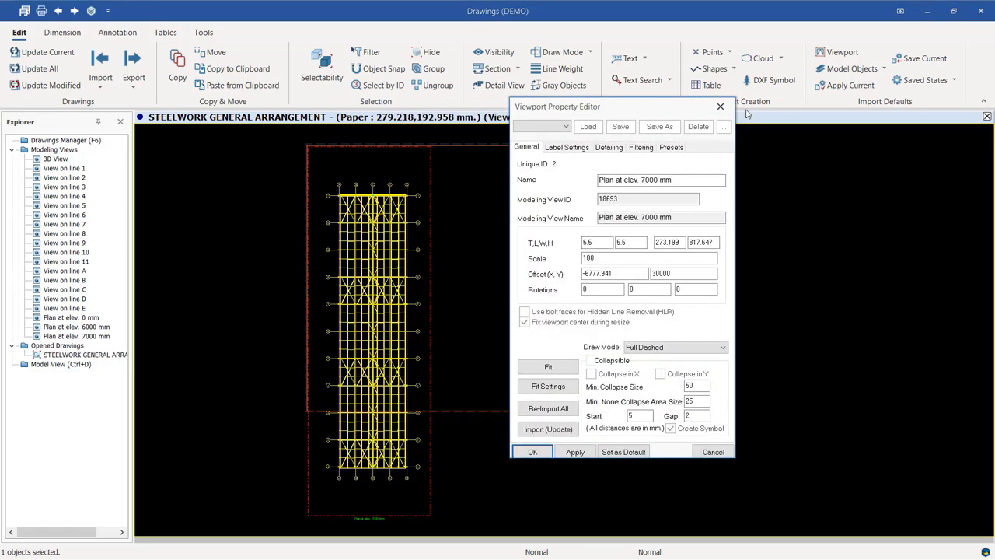
pyautogui.click(706, 367)
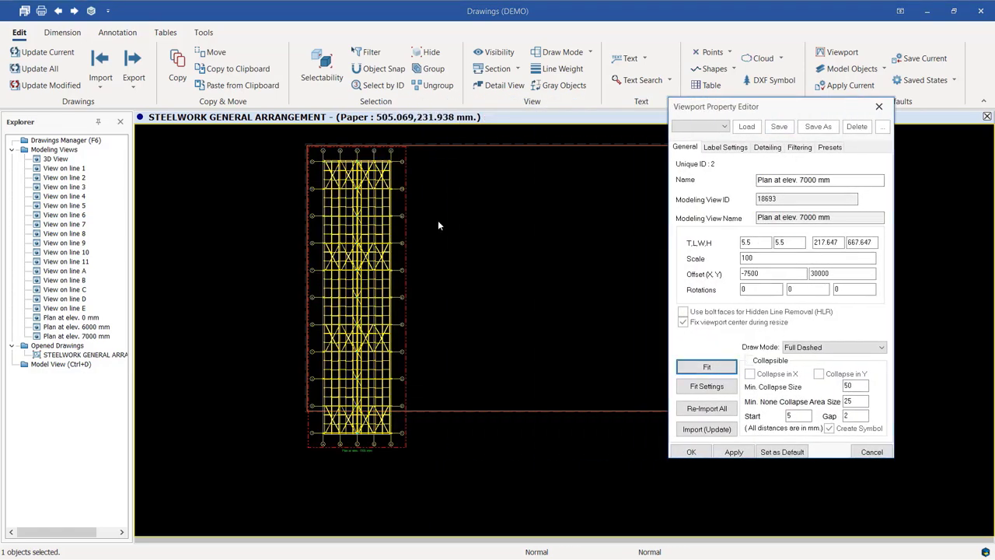
# Set the plan viewport's scale to 120 and refit its frame to the contents
pyautogui.scroll(1, 354, 160)
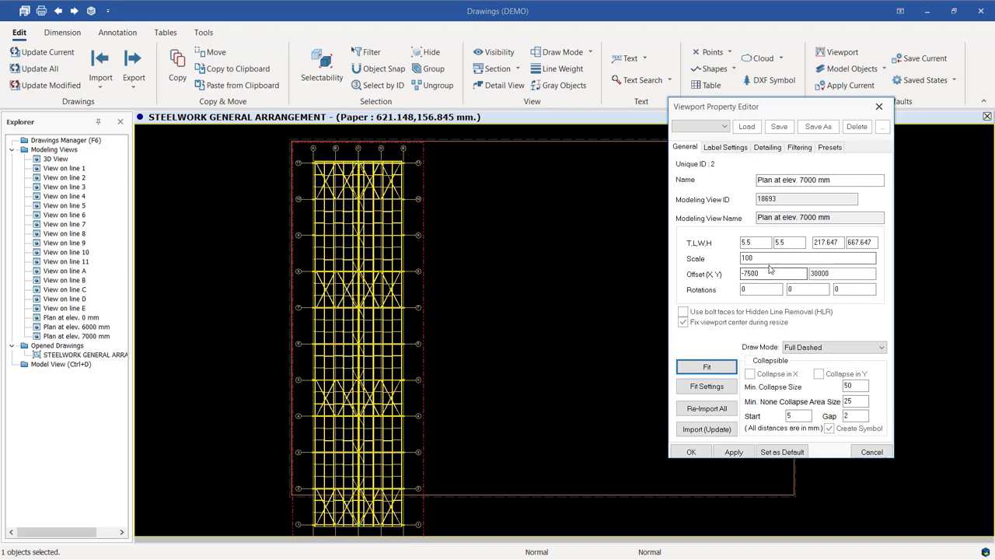
pyautogui.moveTo(766, 262); pyautogui.dragTo(740, 258)
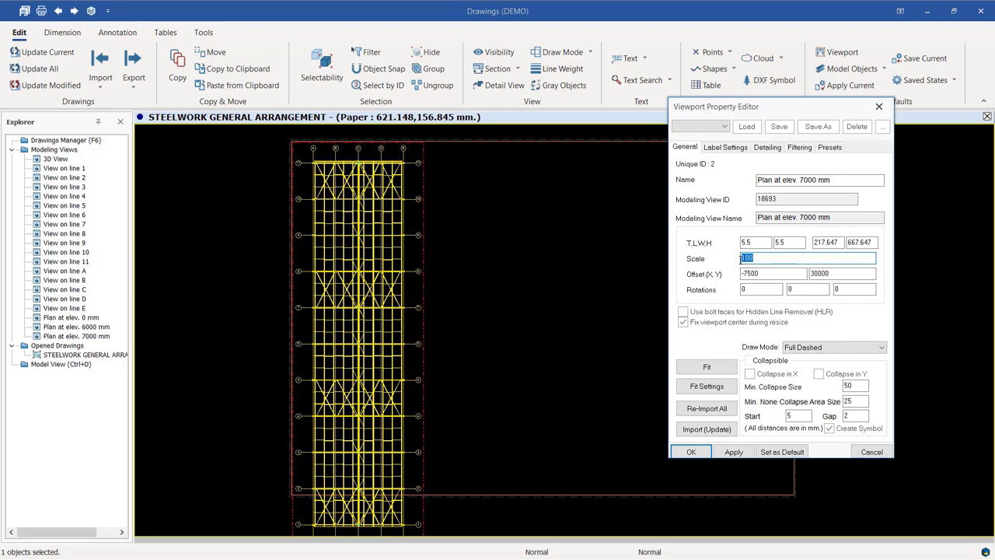
pyautogui.write('12')
pyautogui.click(734, 451)
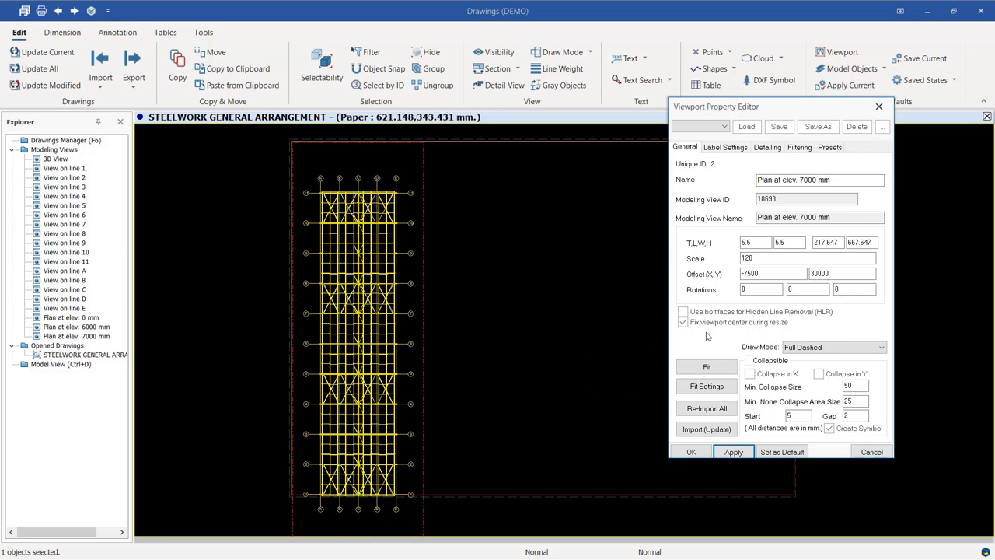
pyautogui.click(717, 373)
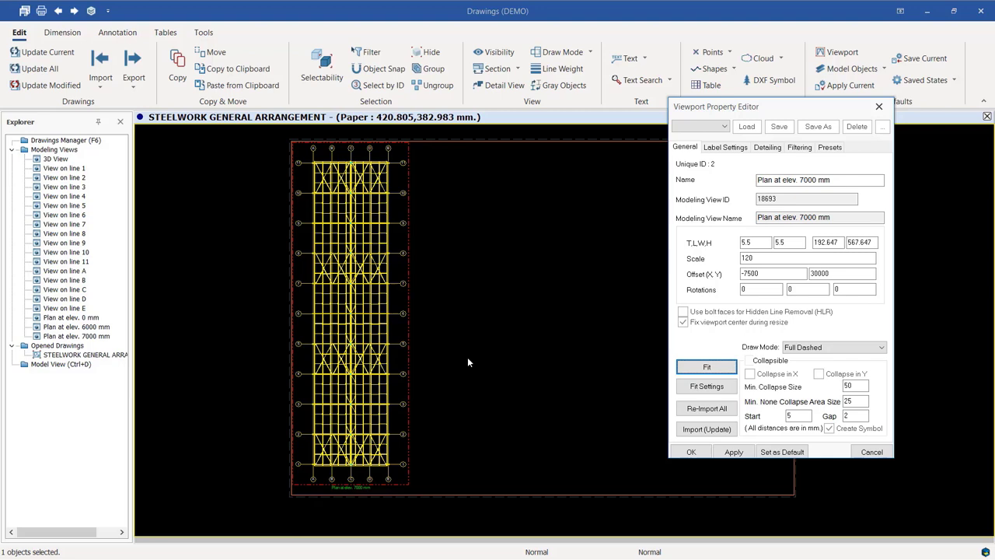
# Shorten the plan viewport's label to "Plan at 7000 mm" by removing "elev.", and check the label on the sheet
pyautogui.scroll(1, 361, 472)
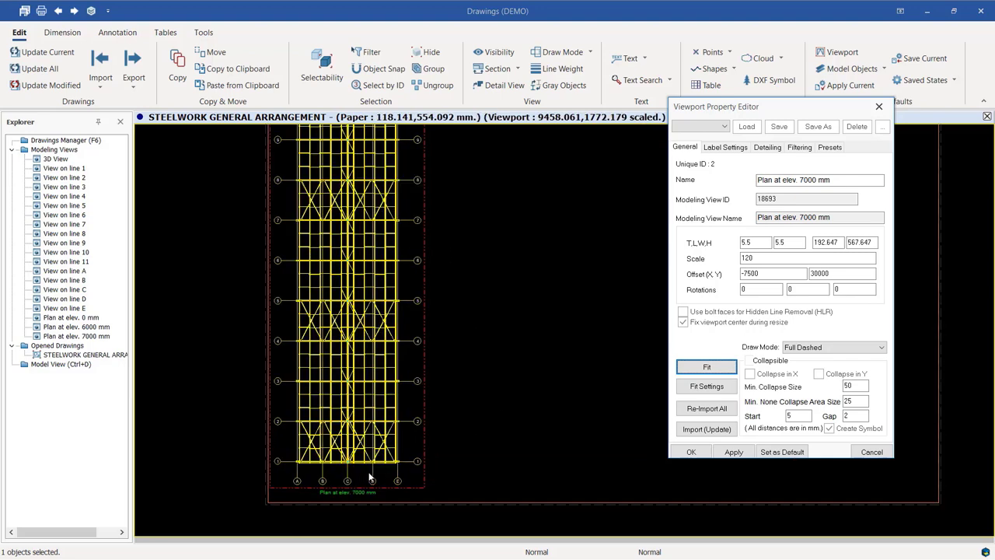
pyautogui.scroll(2, 354, 495)
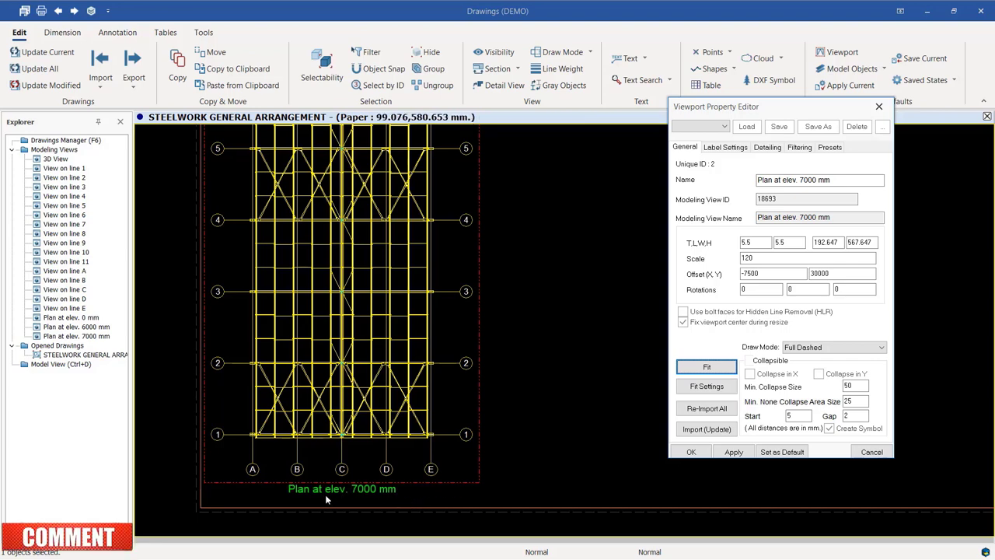
pyautogui.scroll(2, 327, 493)
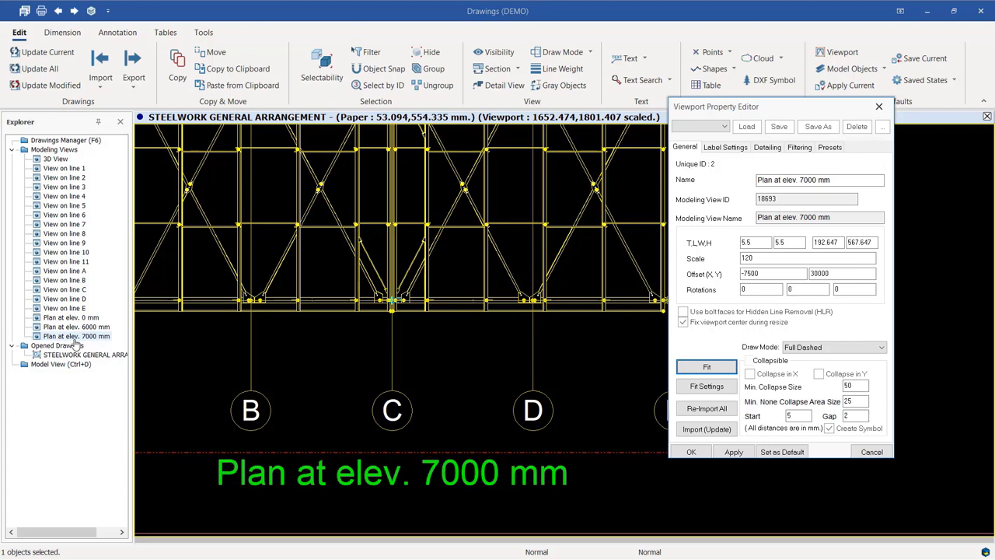
pyautogui.scroll(-3, 378, 474)
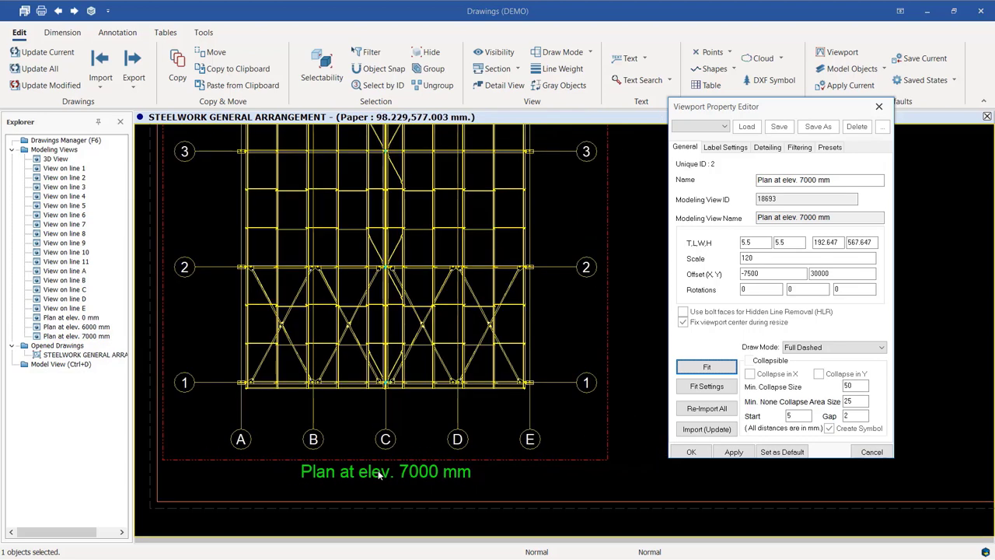
pyautogui.scroll(-3, 378, 474)
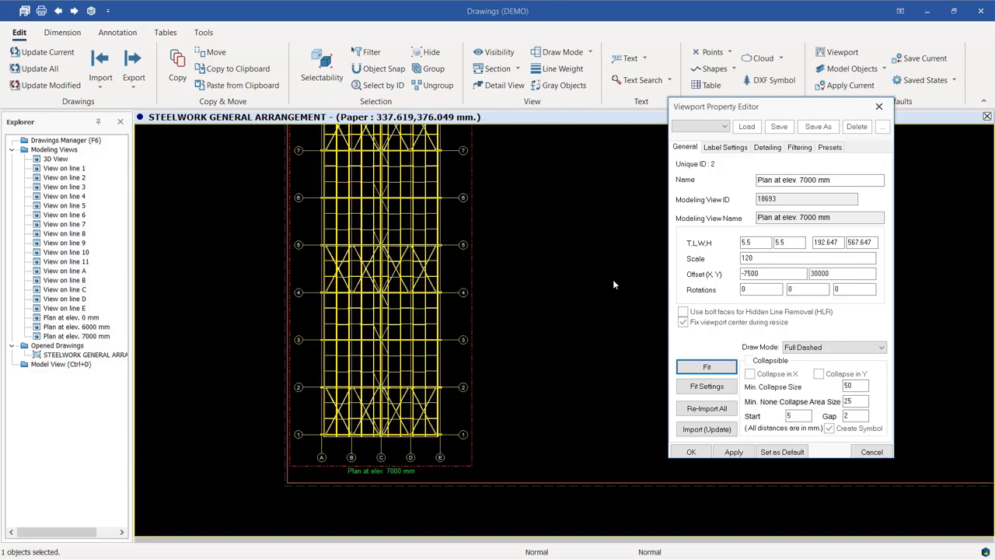
pyautogui.click(731, 150)
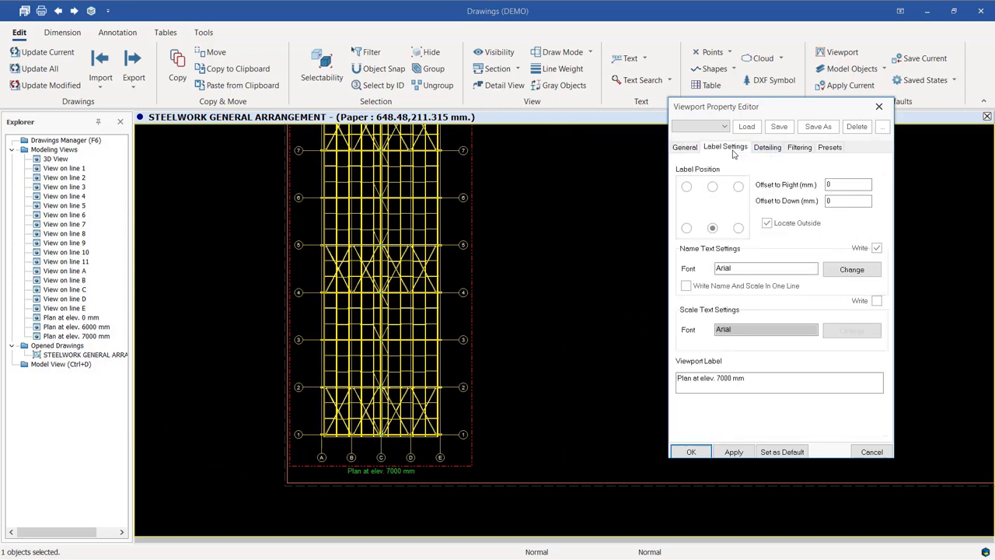
pyautogui.click(716, 379)
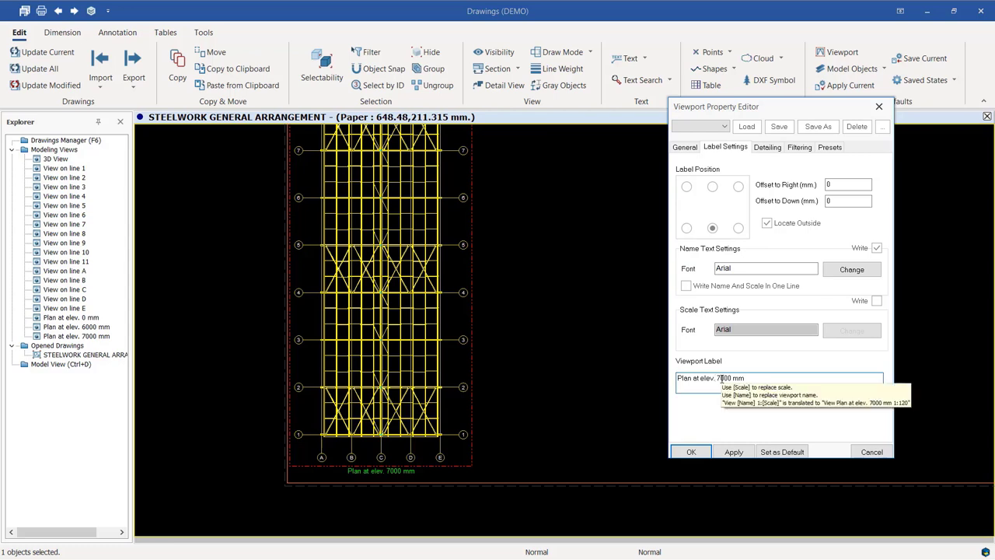
pyautogui.press('BackSpace')
pyautogui.press('BackSpace')
pyautogui.press('BackSpace')
pyautogui.press('BackSpace')
pyautogui.press('BackSpace')
pyautogui.press('BackSpace')
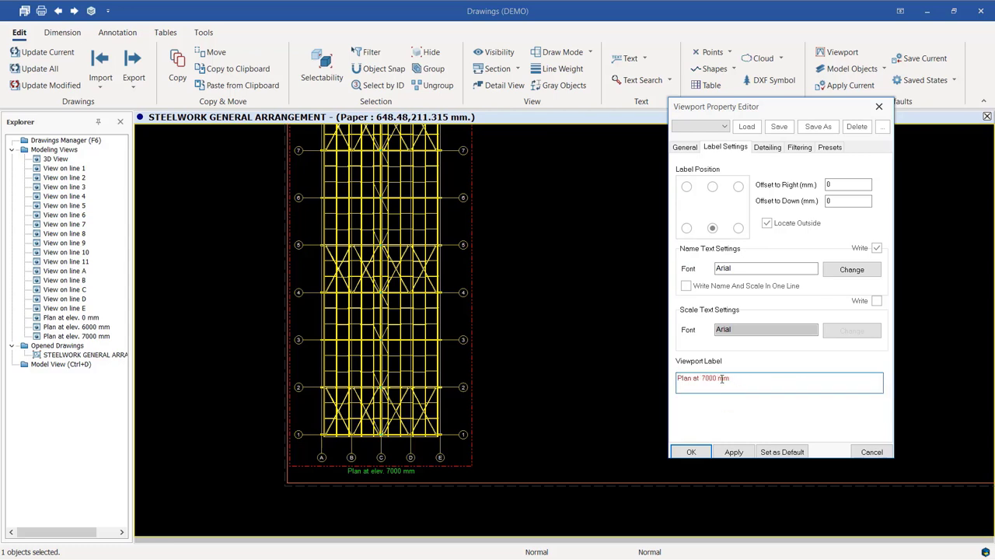
pyautogui.click(734, 451)
pyautogui.click(691, 452)
pyautogui.scroll(5, 389, 475)
pyautogui.scroll(-7, 385, 475)
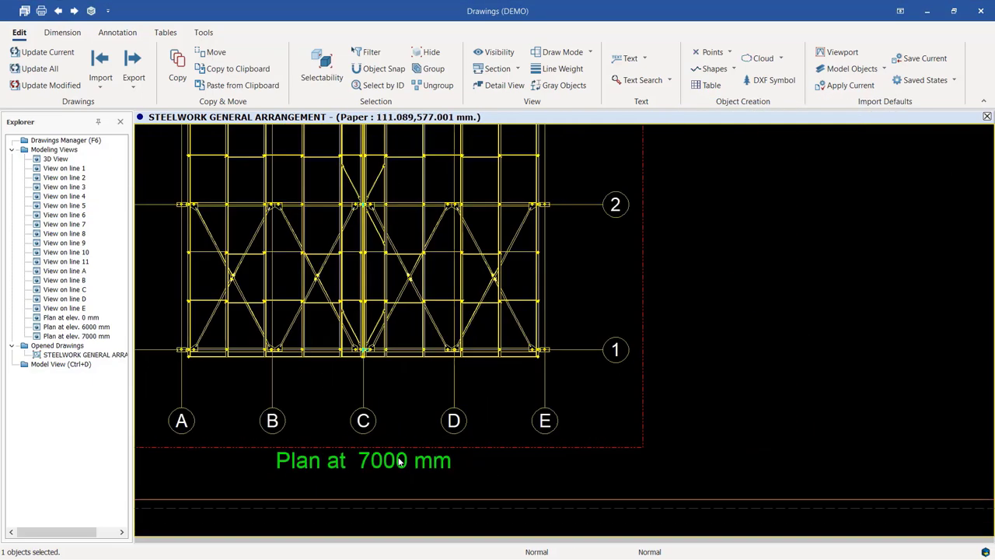
pyautogui.scroll(-3, 474, 350)
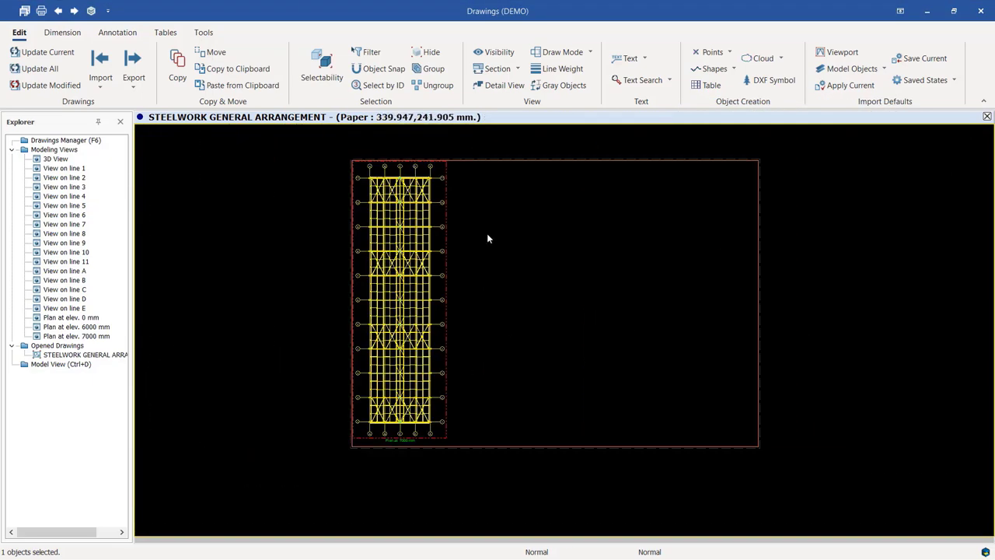
# Examine how the column section and its connections are drawn at grid line 10 along the plan's outer edge
pyautogui.scroll(3, 442, 192)
pyautogui.scroll(4, 436, 166)
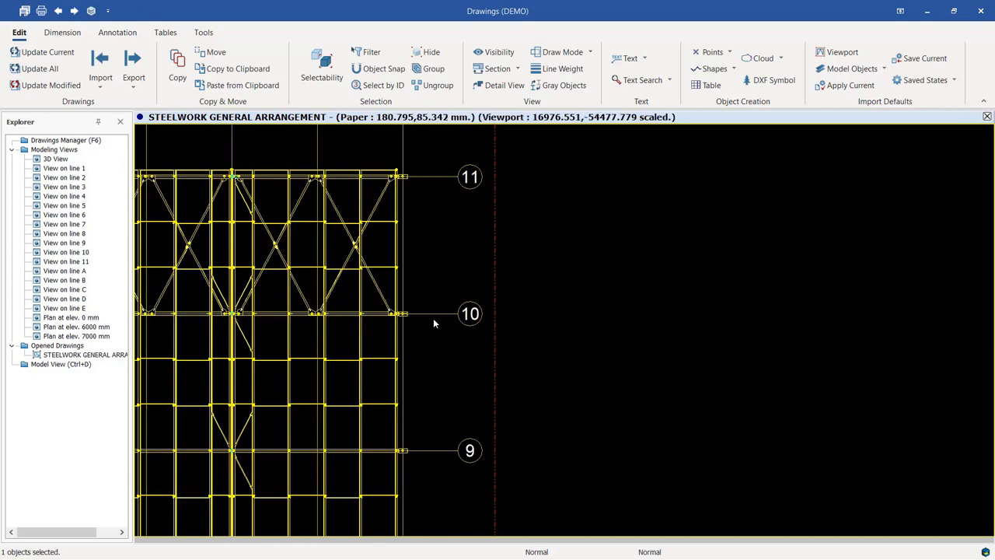
pyautogui.scroll(6, 437, 313)
pyautogui.scroll(2, 363, 308)
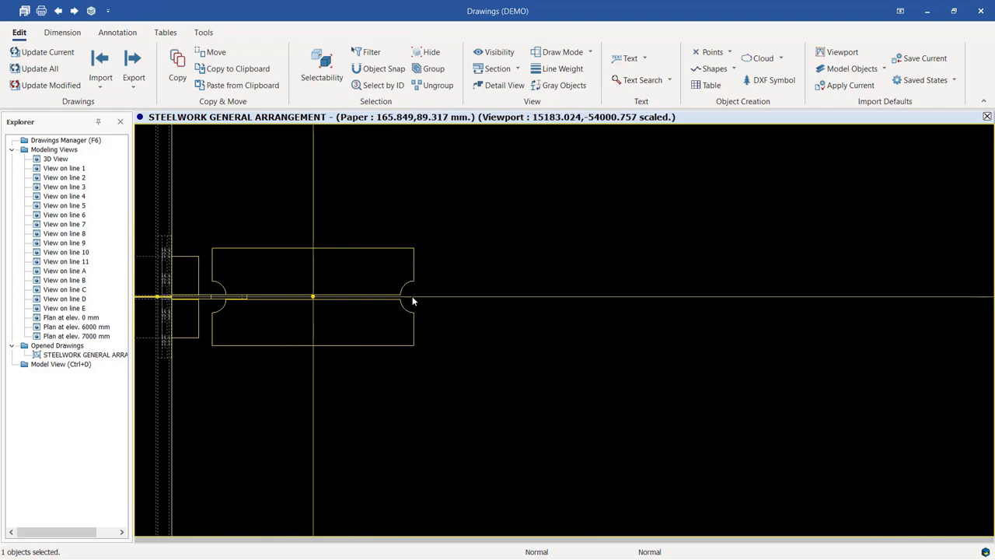
pyautogui.scroll(-4, 351, 305)
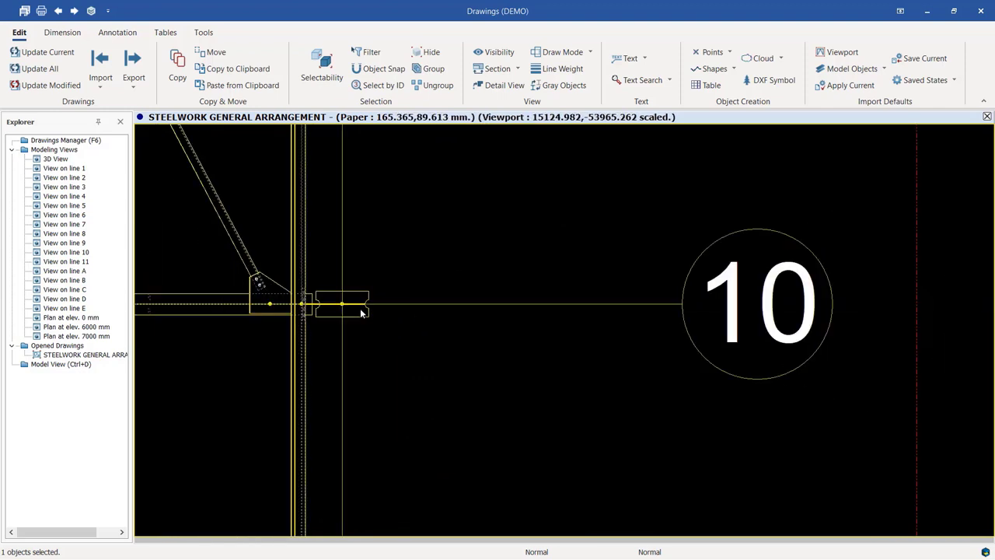
pyautogui.scroll(3, 361, 311)
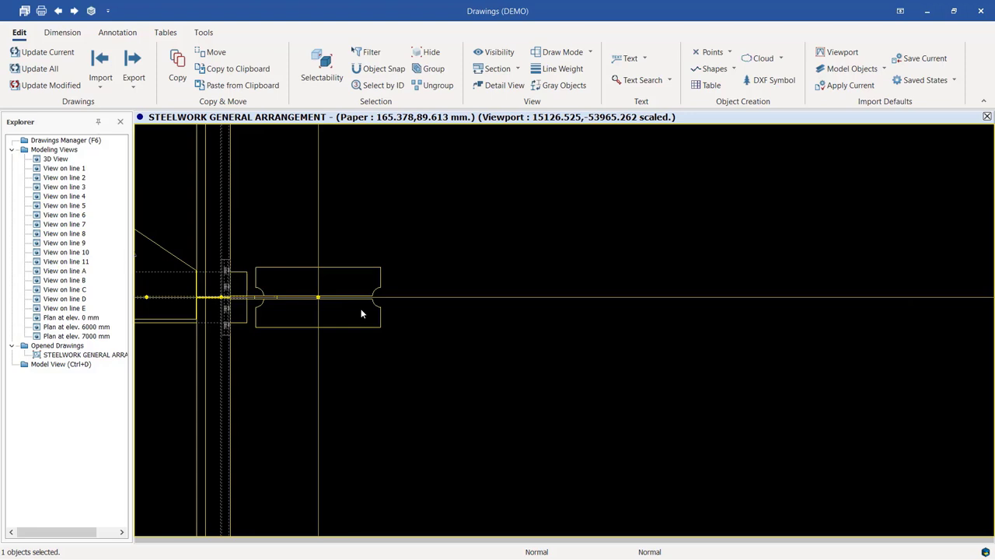
pyautogui.scroll(-3, 373, 333)
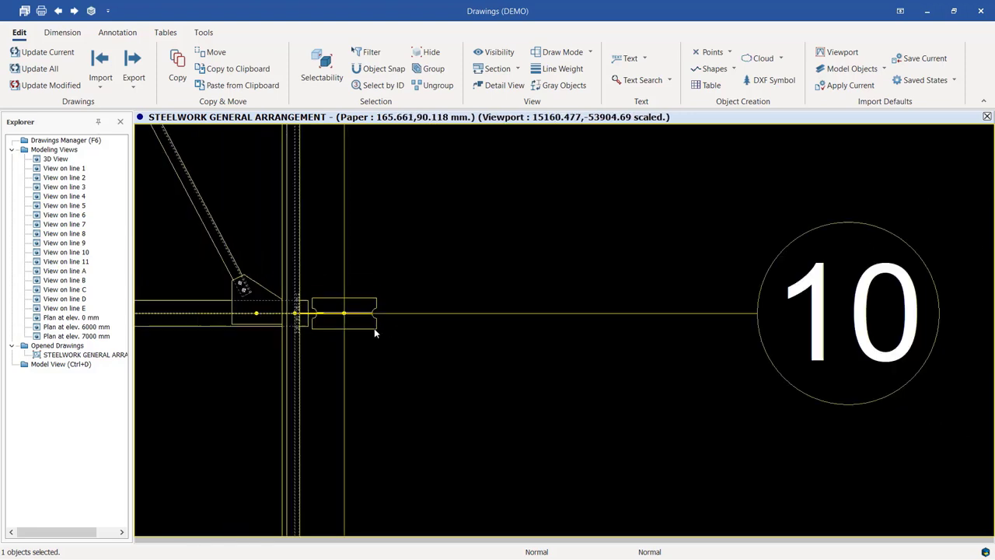
pyautogui.scroll(-4, 309, 307)
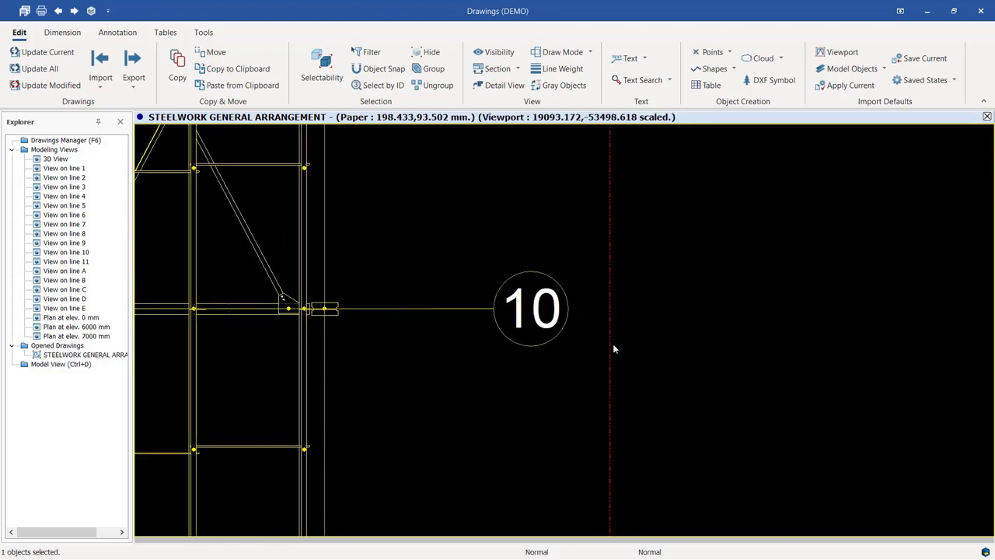
pyautogui.scroll(-4, 605, 336)
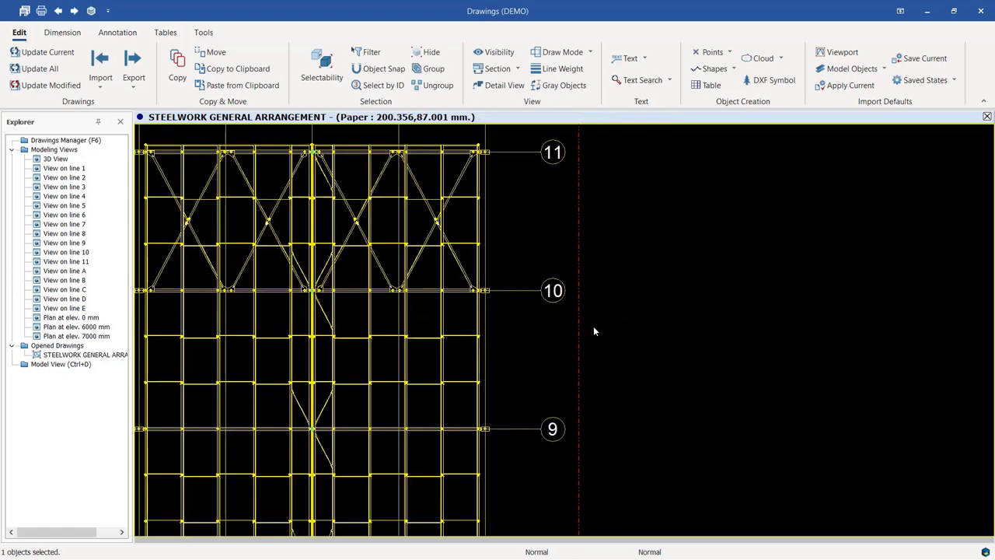
# Review the 7000 mm plan viewport's draw mode options and its label, detailing and filtering settings
pyautogui.doubleClick(577, 396)
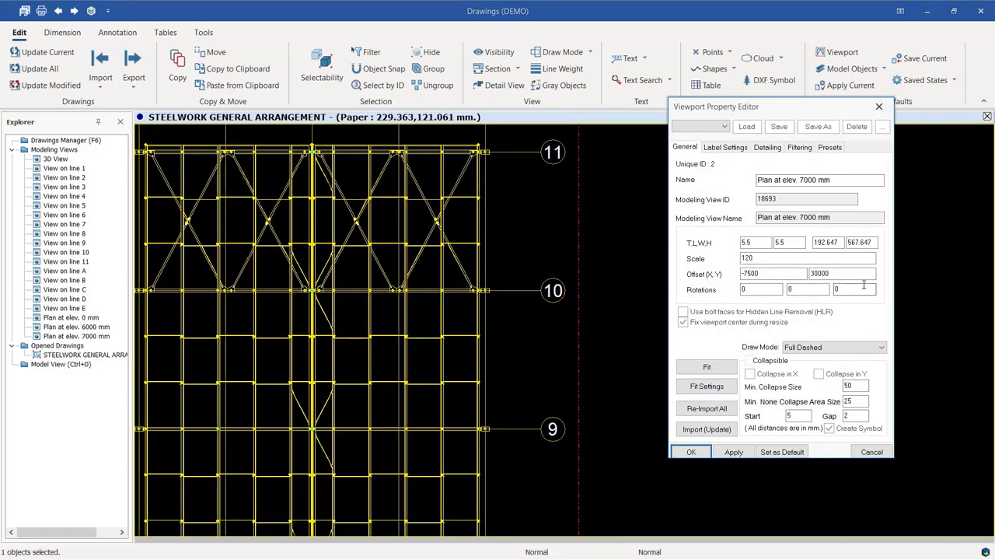
pyautogui.click(798, 148)
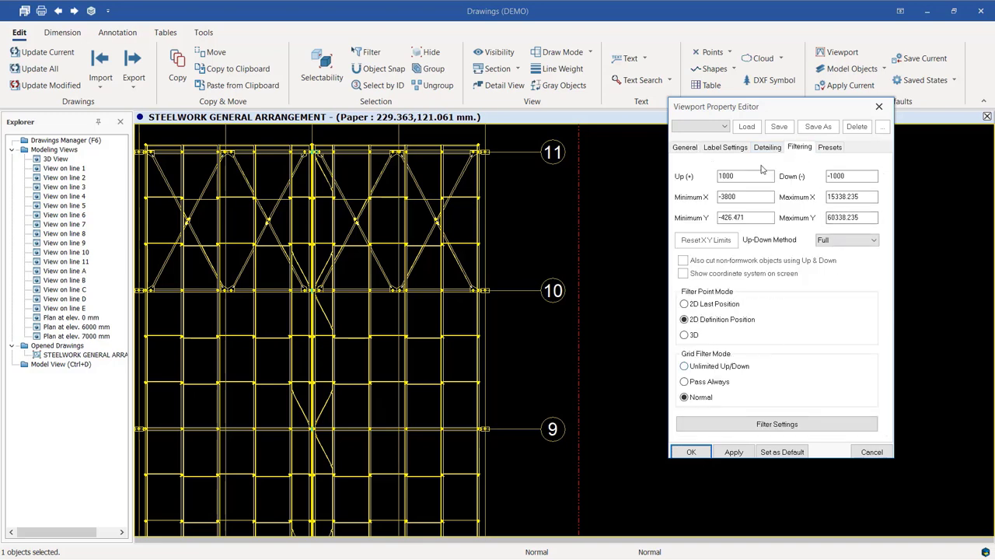
pyautogui.click(681, 150)
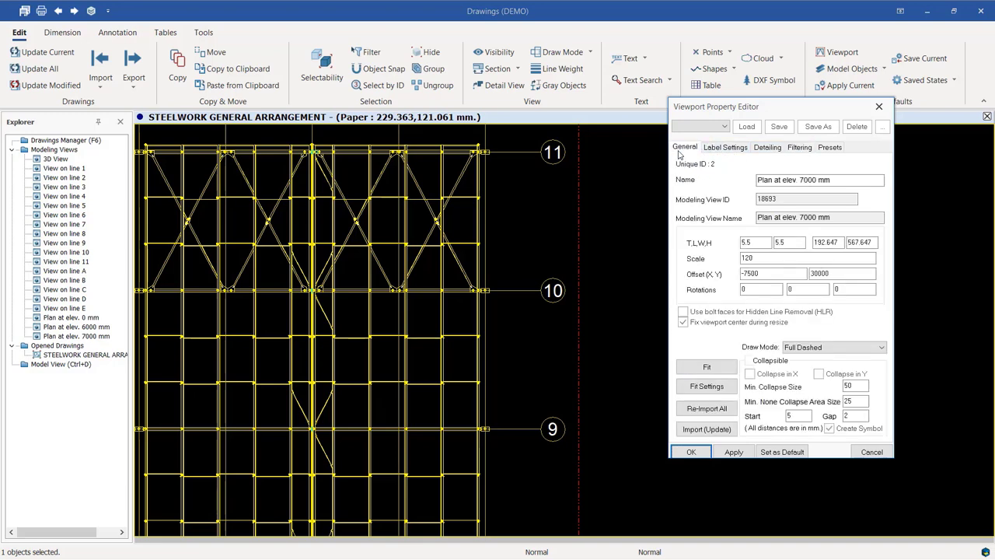
pyautogui.click(872, 350)
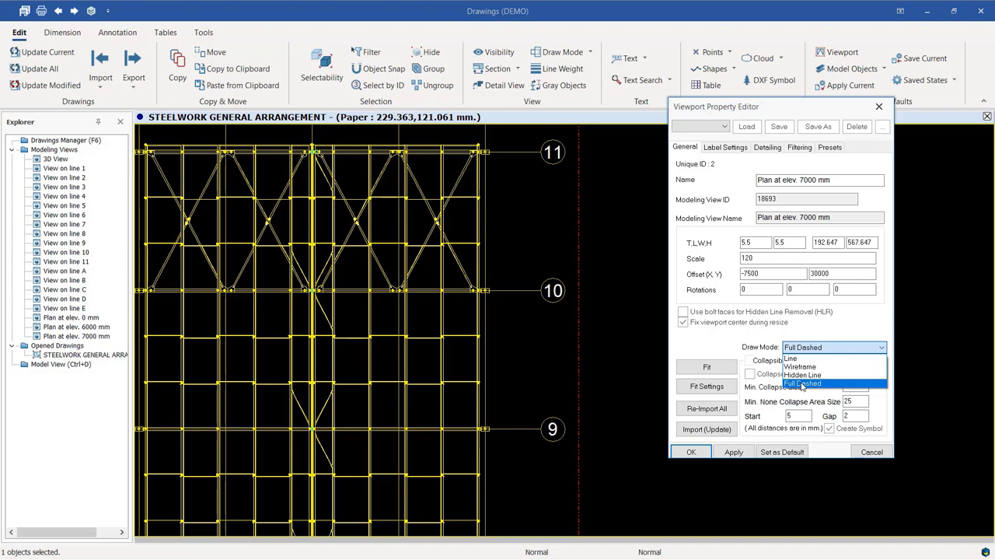
pyautogui.click(721, 153)
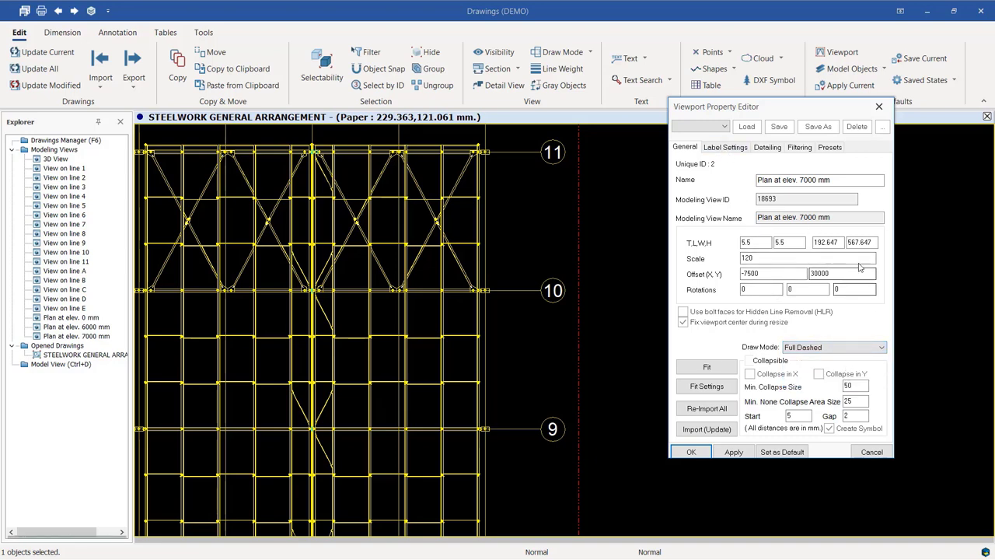
pyautogui.click(737, 149)
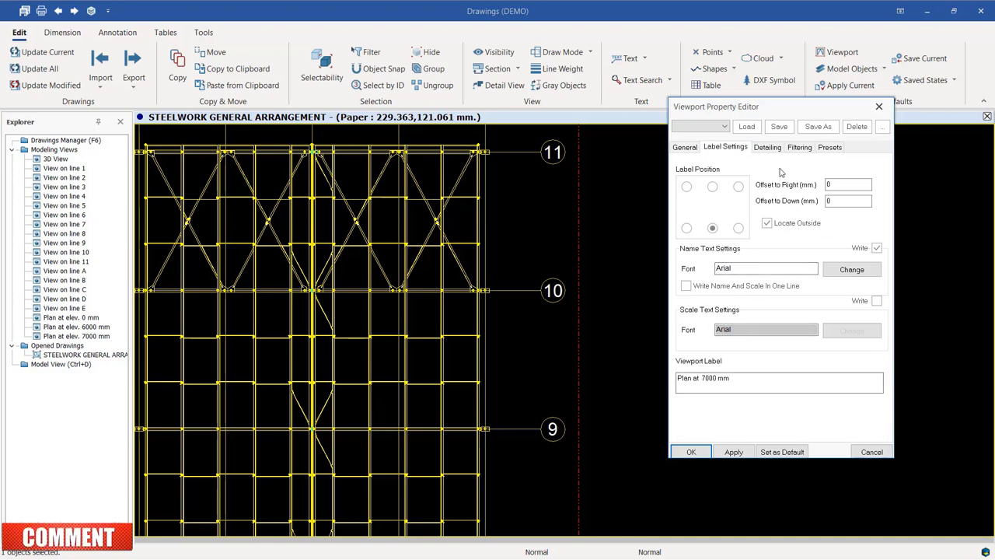
pyautogui.click(767, 148)
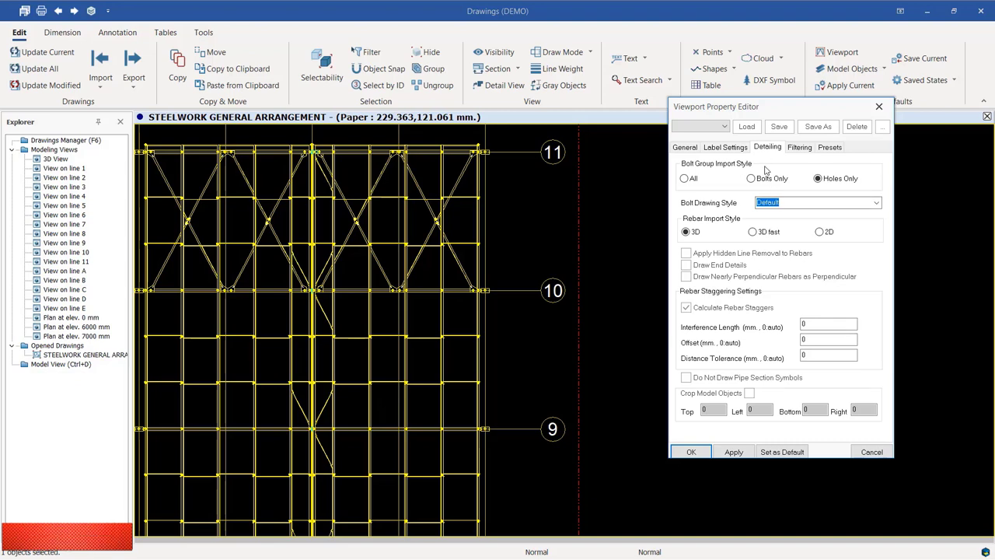
pyautogui.click(800, 147)
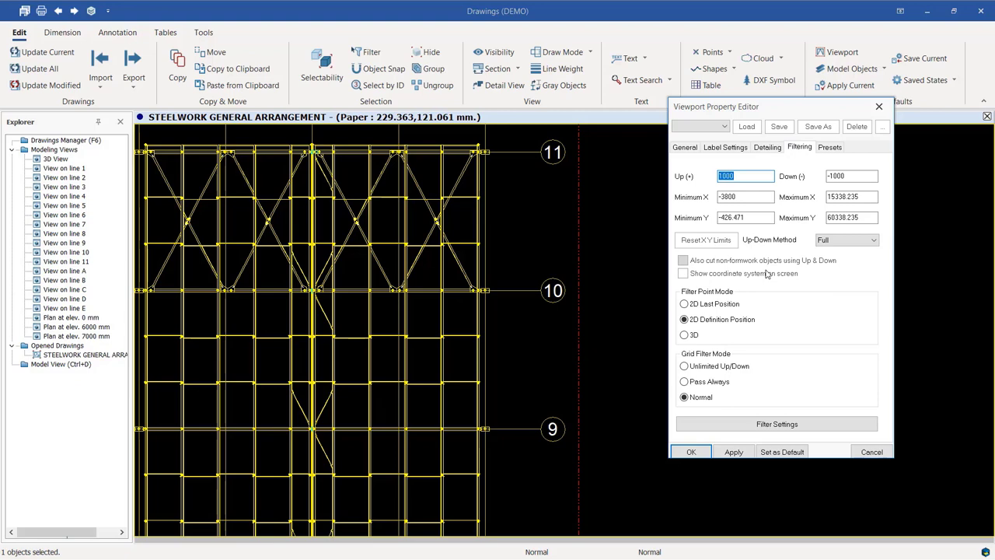
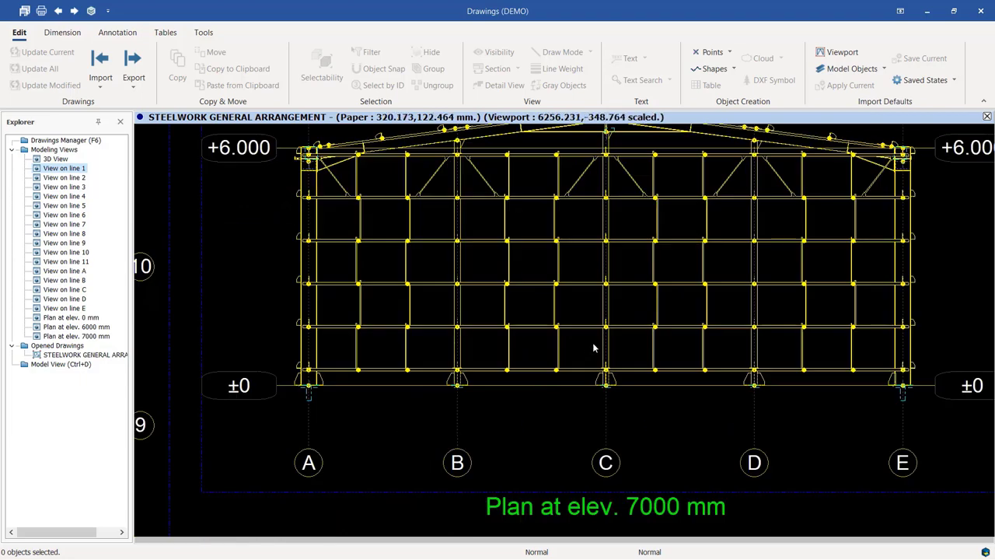
# Create a viewport from View on line A and place it beside the line 1 elevation
pyautogui.scroll(-5, 595, 345)
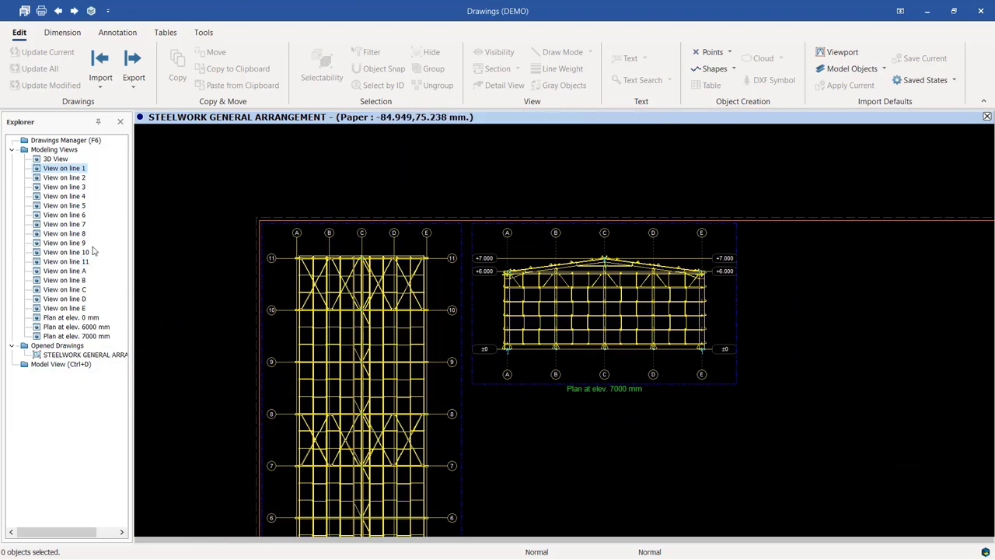
pyautogui.rightClick(79, 272)
pyautogui.click(137, 277)
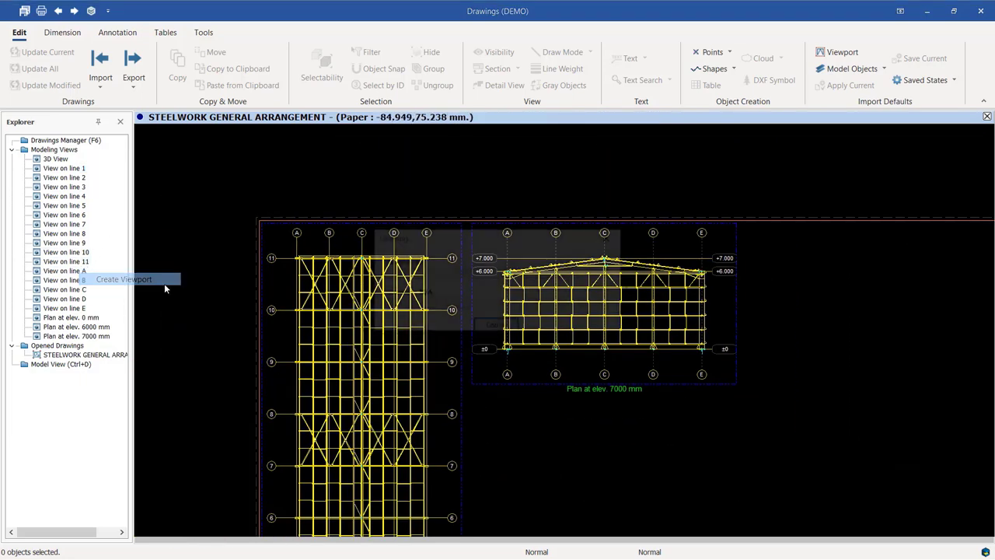
pyautogui.click(726, 310)
pyautogui.scroll(-2, 699, 325)
pyautogui.scroll(4, 884, 317)
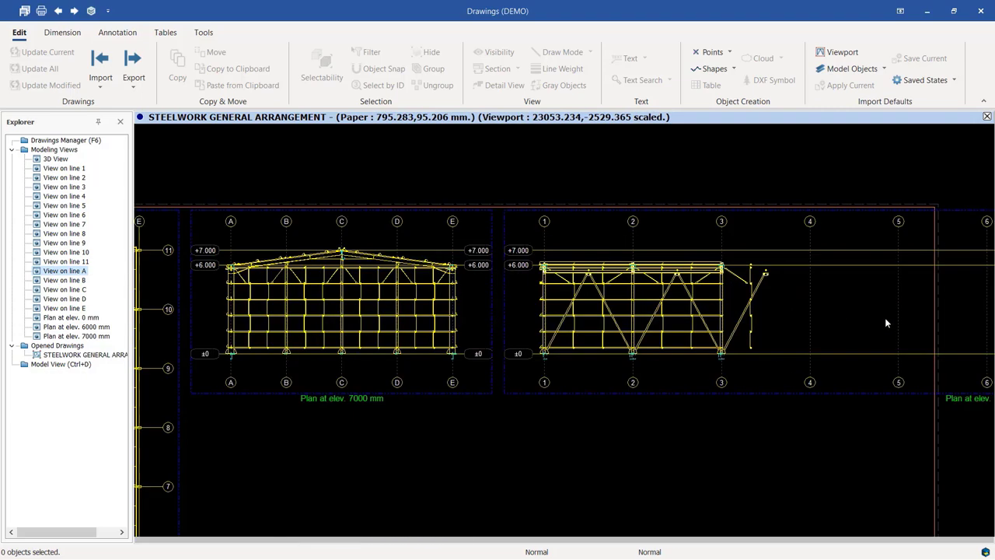
pyautogui.scroll(-1, 722, 296)
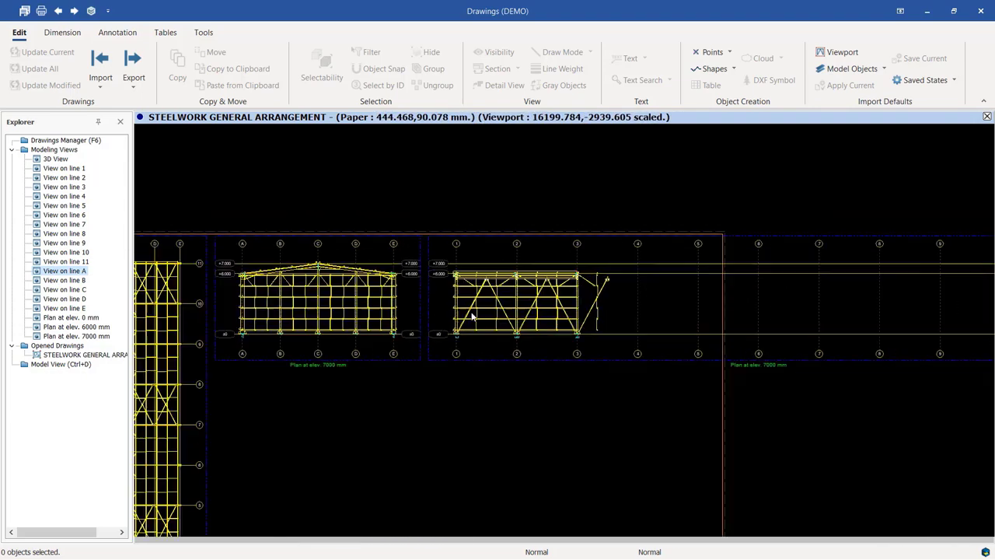
pyautogui.scroll(-1, 557, 325)
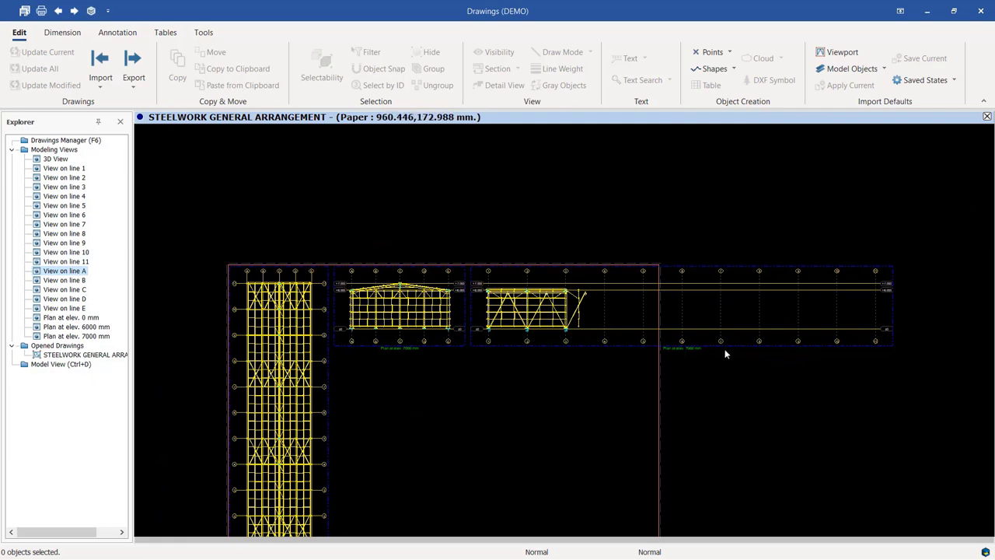
pyautogui.scroll(1, 745, 355)
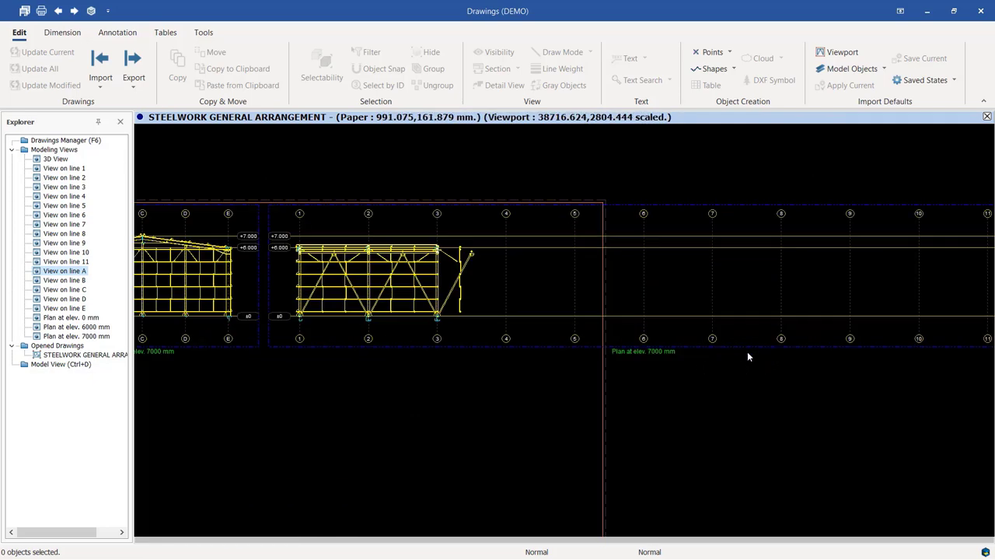
# Reset the line A viewport's XY limits and set its Up-Down Method to Partial
pyautogui.doubleClick(743, 346)
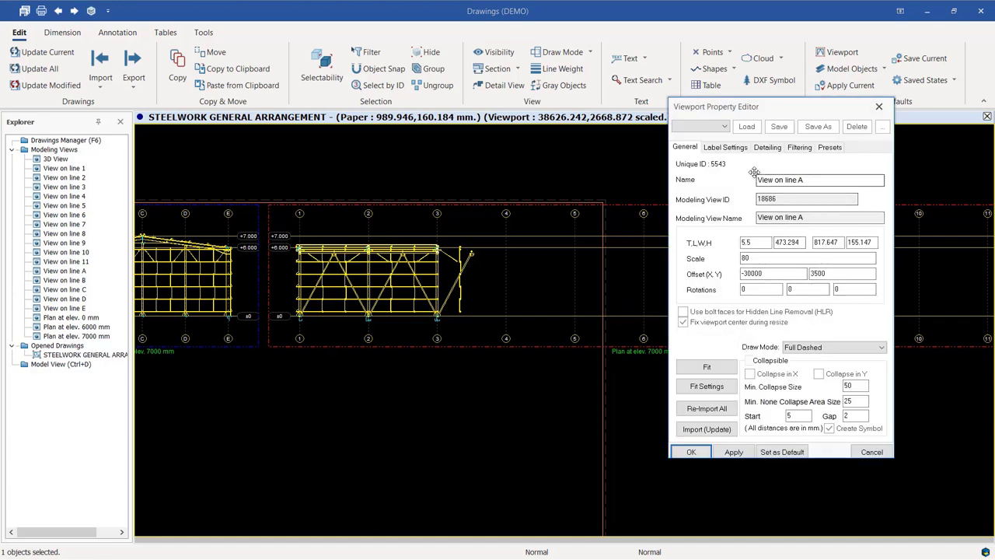
pyautogui.click(800, 148)
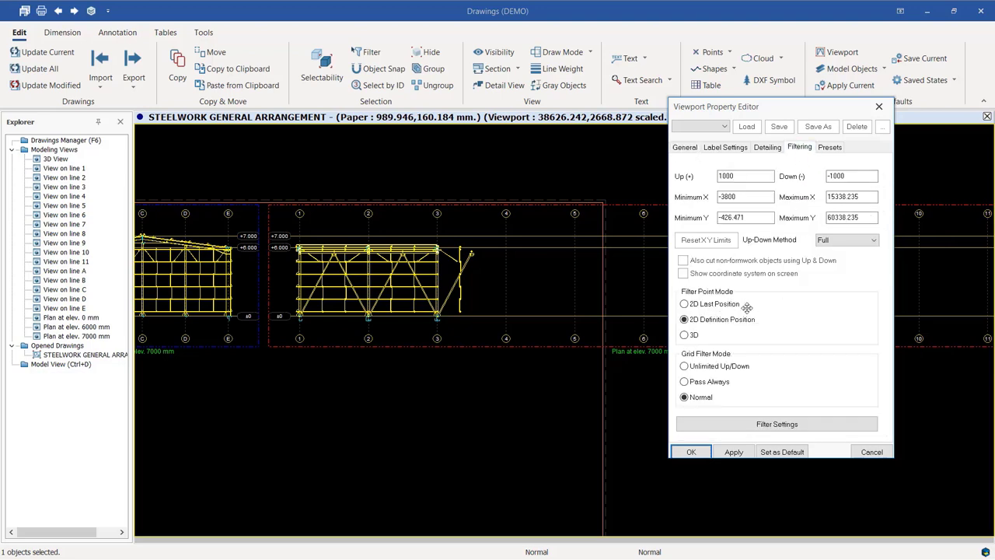
pyautogui.click(713, 240)
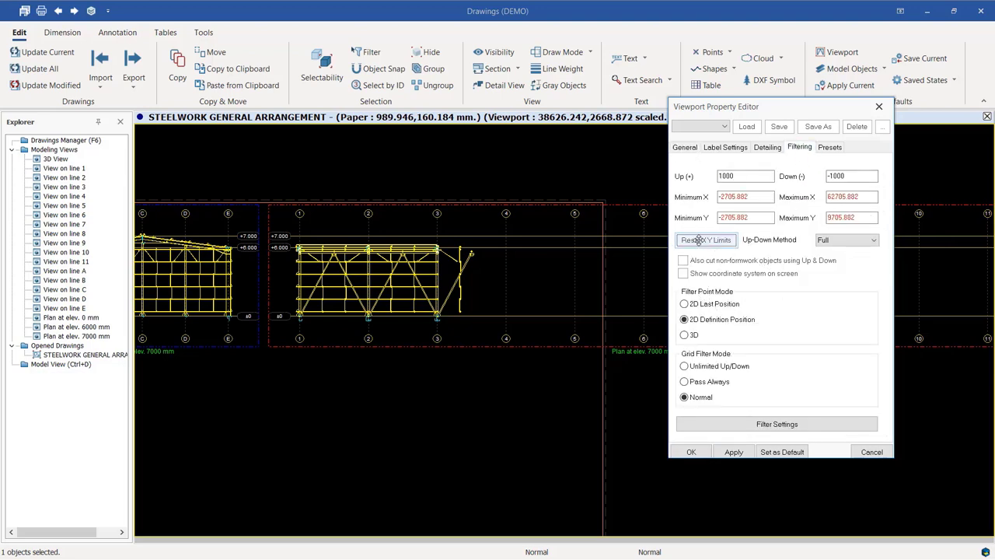
pyautogui.click(699, 240)
pyautogui.click(871, 240)
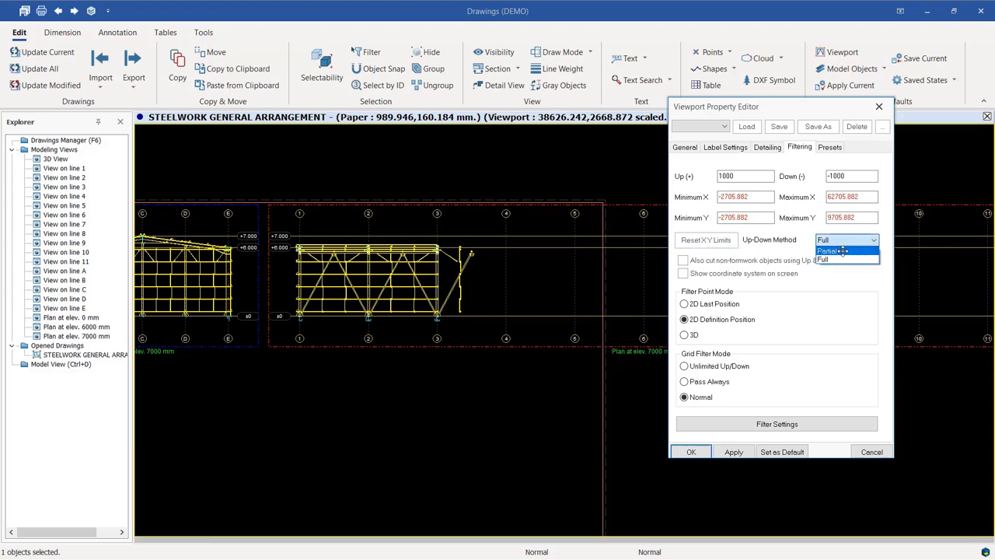
pyautogui.click(839, 259)
pyautogui.click(735, 450)
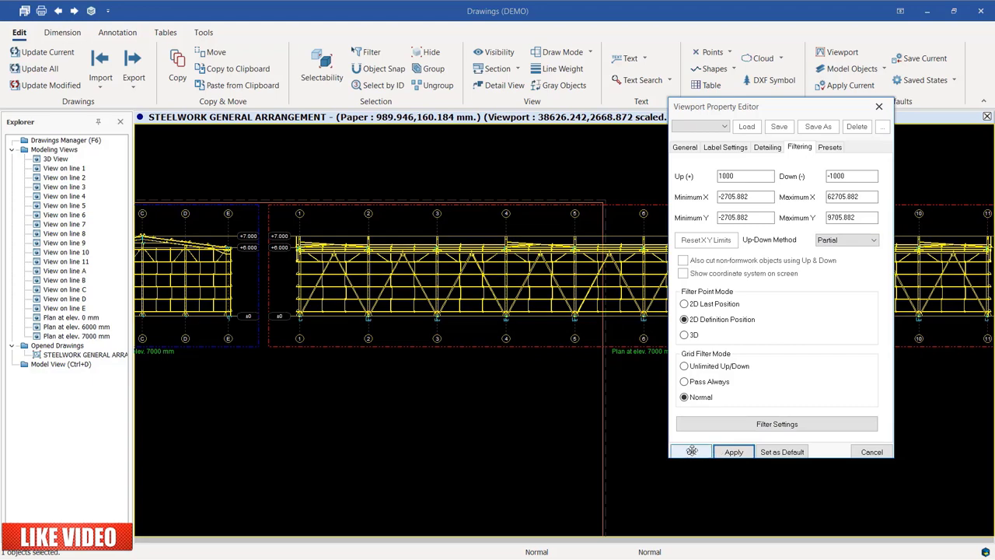
pyautogui.click(691, 451)
pyautogui.scroll(-3, 540, 389)
pyautogui.scroll(4, 418, 367)
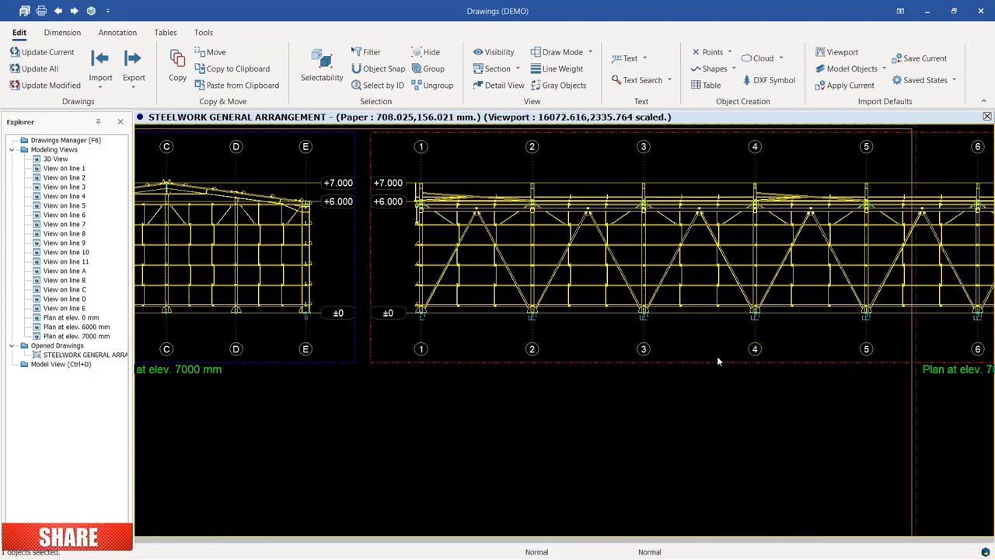
# Move the line A viewport below the line 1 elevation, down to the sheet's lower edge, and check whether it fits the sheet width
pyautogui.scroll(-2, 707, 360)
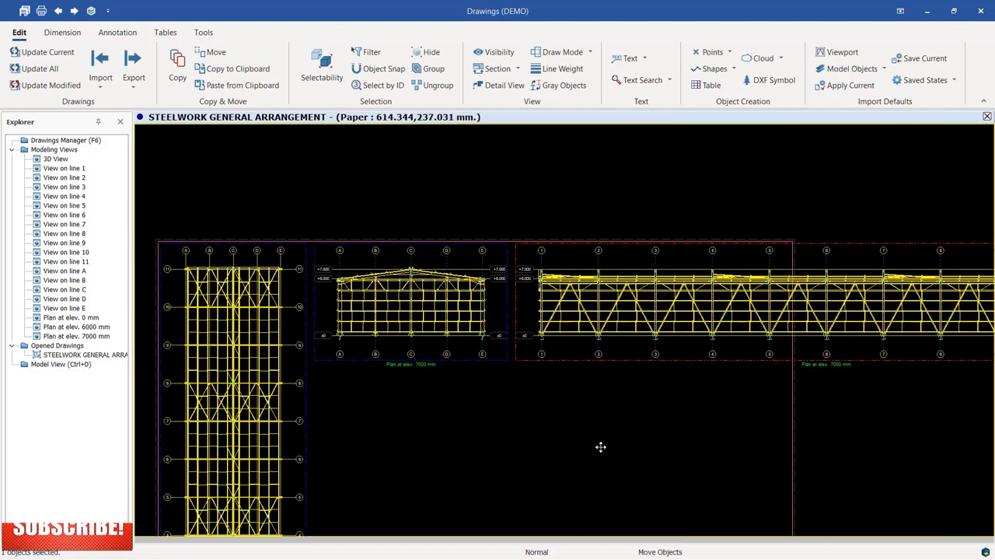
pyautogui.click(568, 471)
pyautogui.scroll(-3, 641, 301)
pyautogui.scroll(3, 527, 404)
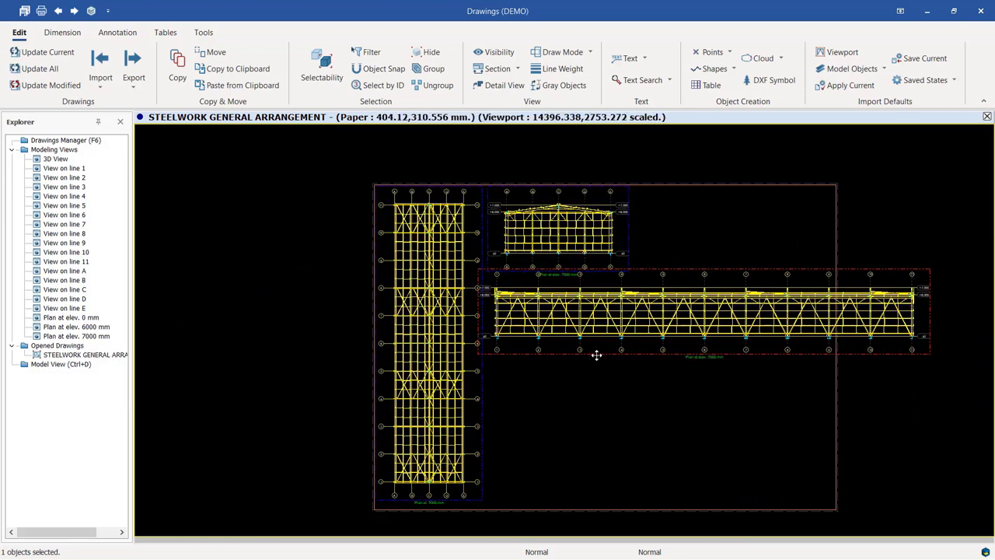
pyautogui.moveTo(595, 351)
pyautogui.mouseDown()
pyautogui.moveTo(588, 493)
pyautogui.moveTo(605, 505)
pyautogui.mouseUp()
pyautogui.scroll(8, 522, 418)
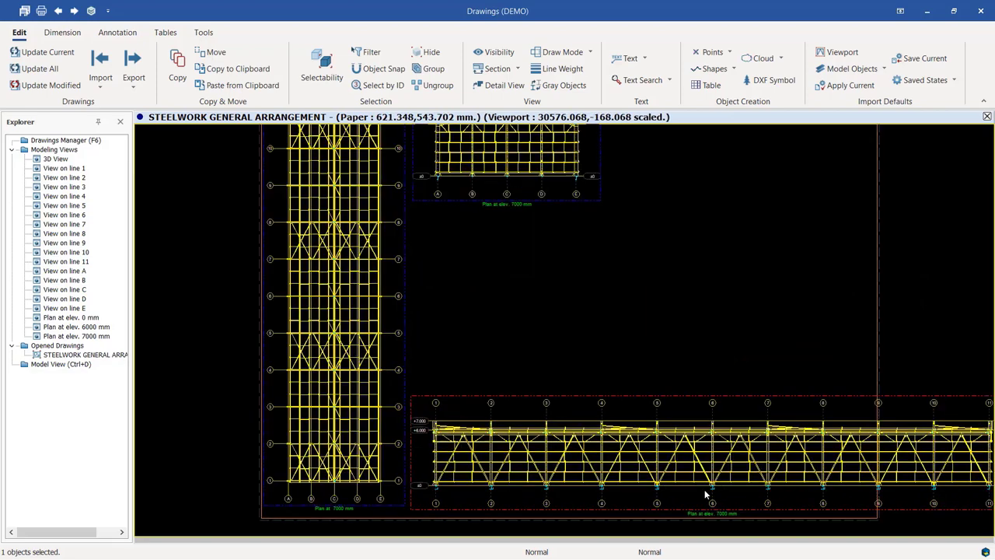
pyautogui.scroll(-5, 522, 418)
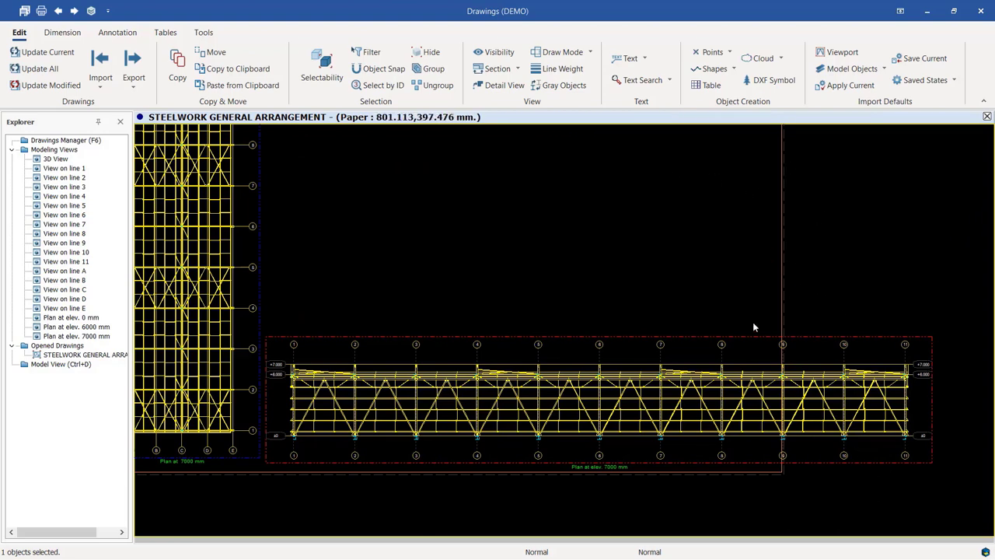
pyautogui.scroll(-2, 786, 315)
pyautogui.scroll(2, 802, 402)
pyautogui.scroll(-4, 801, 402)
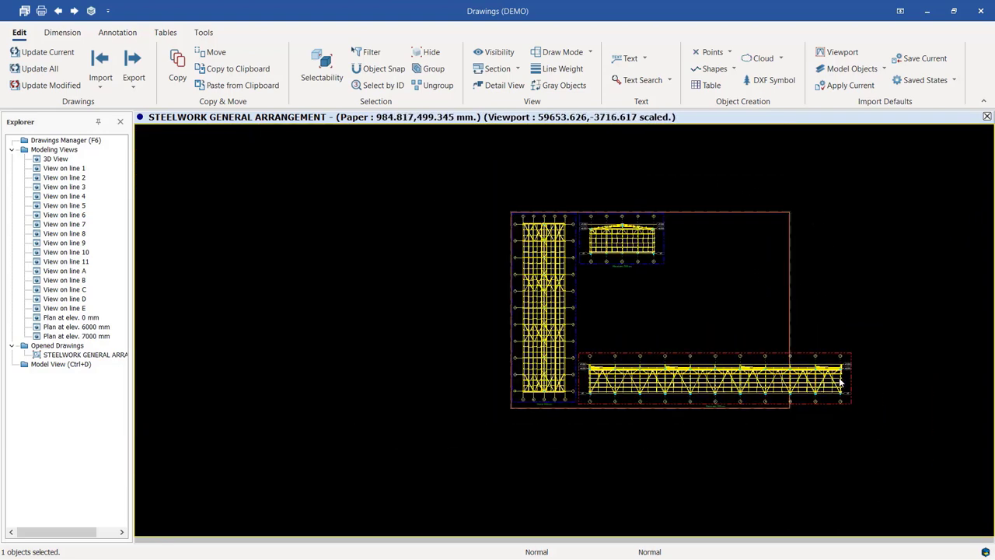
pyautogui.scroll(5, 789, 417)
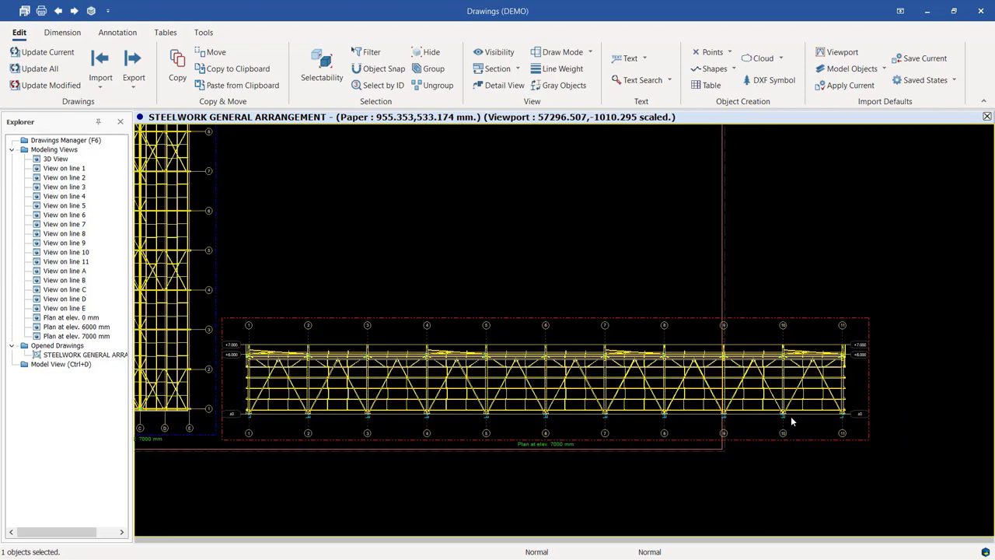
# Delete the line A viewport from the sheet
pyautogui.rightClick(754, 439)
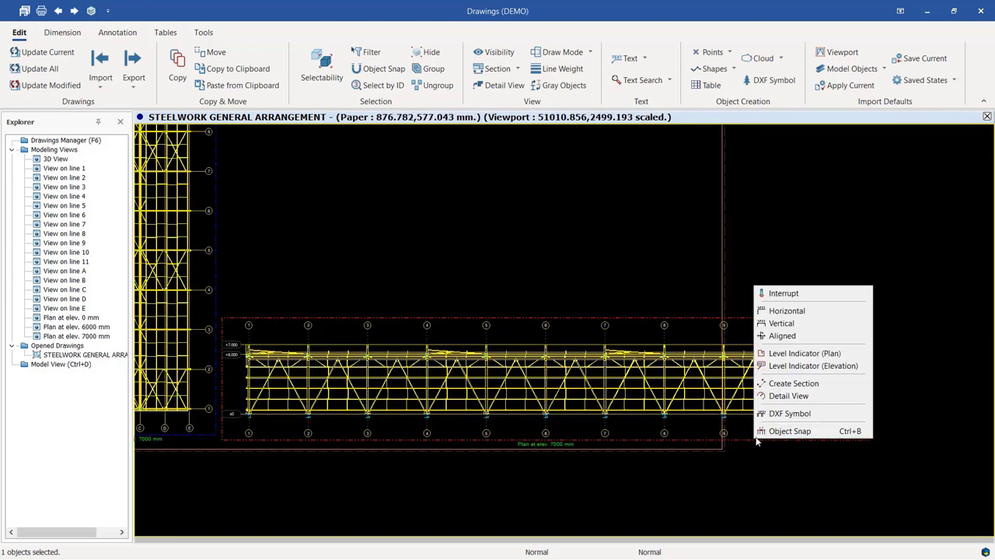
pyautogui.click(729, 233)
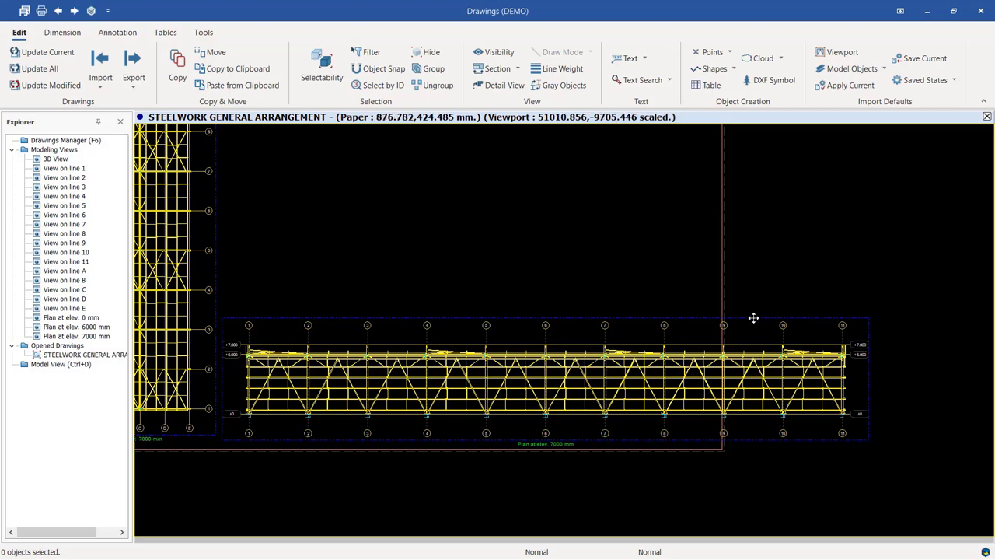
pyautogui.press('Delete')
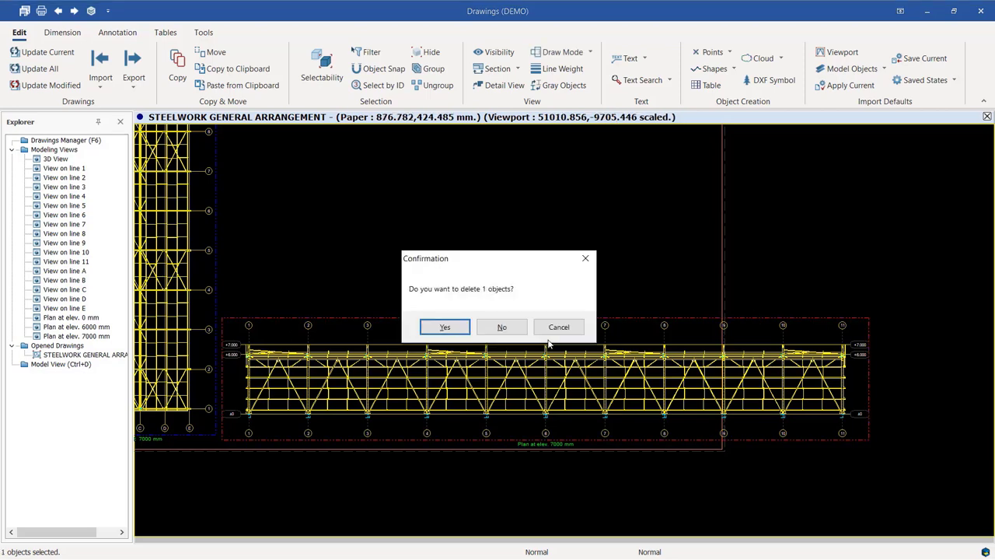
pyautogui.click(447, 327)
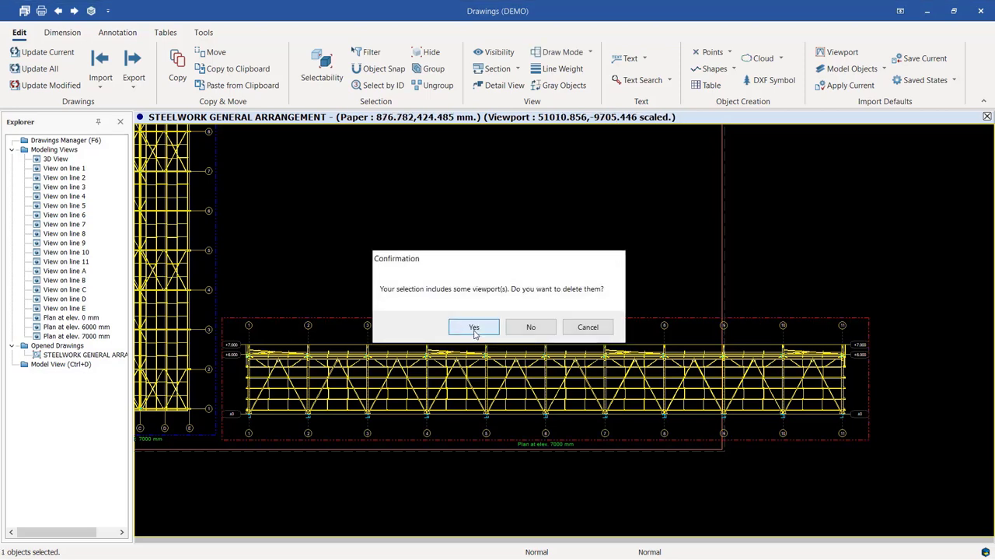
pyautogui.click(474, 327)
# Create a viewport from View on line 11 and place it beside the line 1 elevation at the sheet's upper edge
pyautogui.scroll(-1, 658, 400)
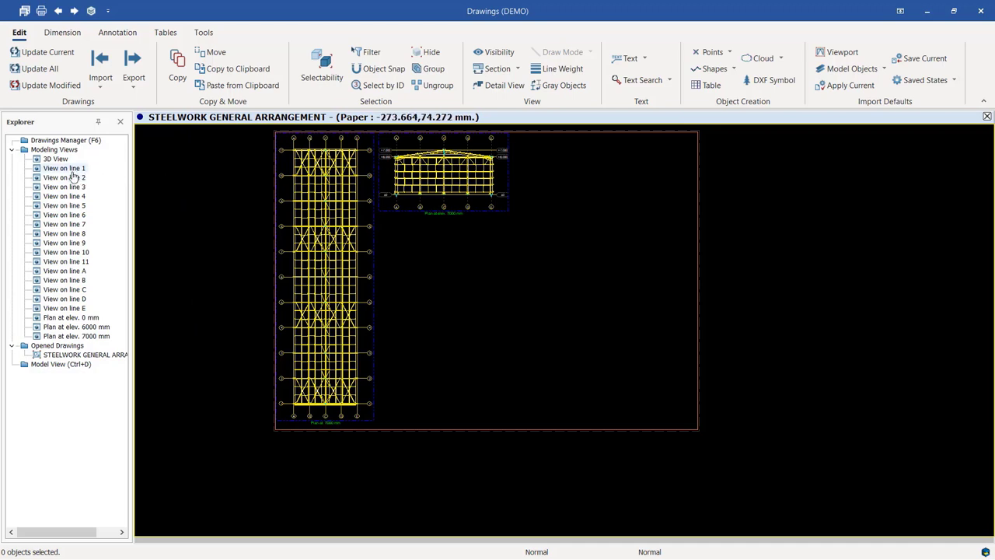
pyautogui.click(80, 271)
pyautogui.rightClick(81, 270)
pyautogui.click(116, 270)
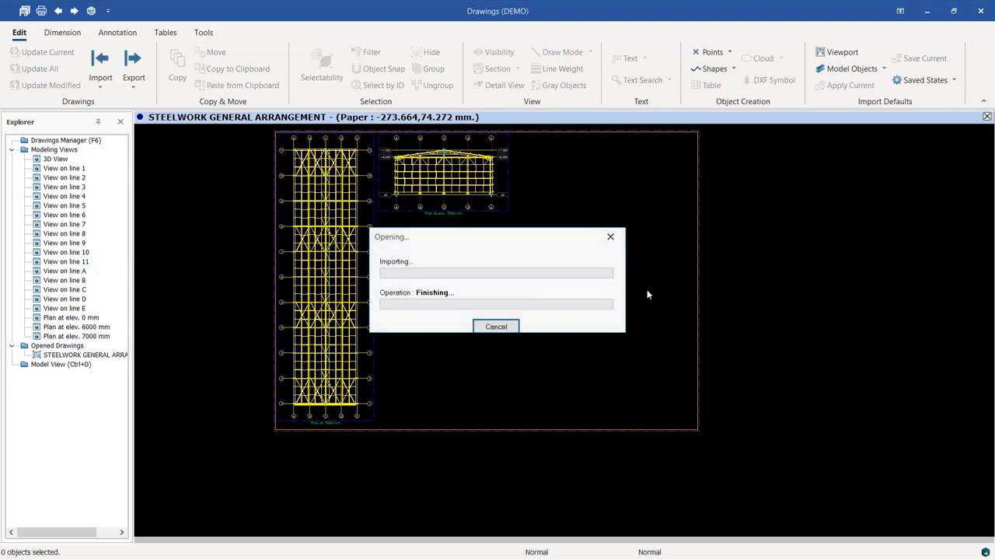
pyautogui.scroll(4, 703, 287)
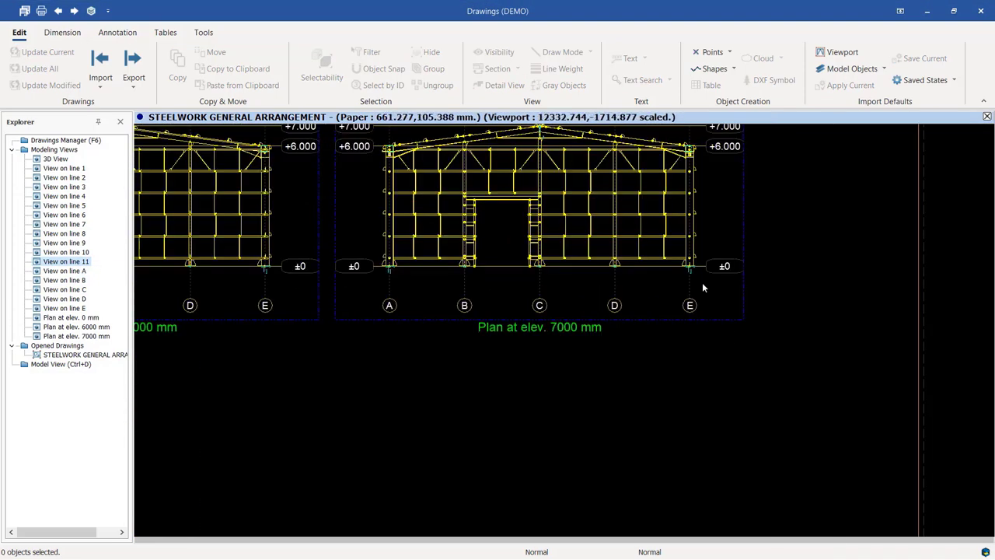
pyautogui.scroll(-5, 702, 288)
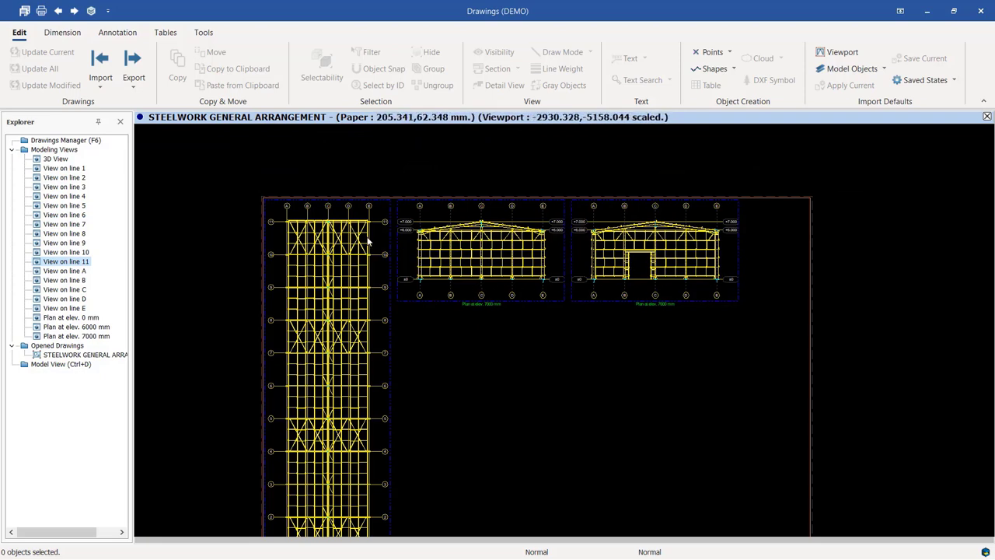
# Create a viewport from 3D View and place it beside the line 11 elevation, level with the sheet's upper edge
pyautogui.scroll(3, 369, 243)
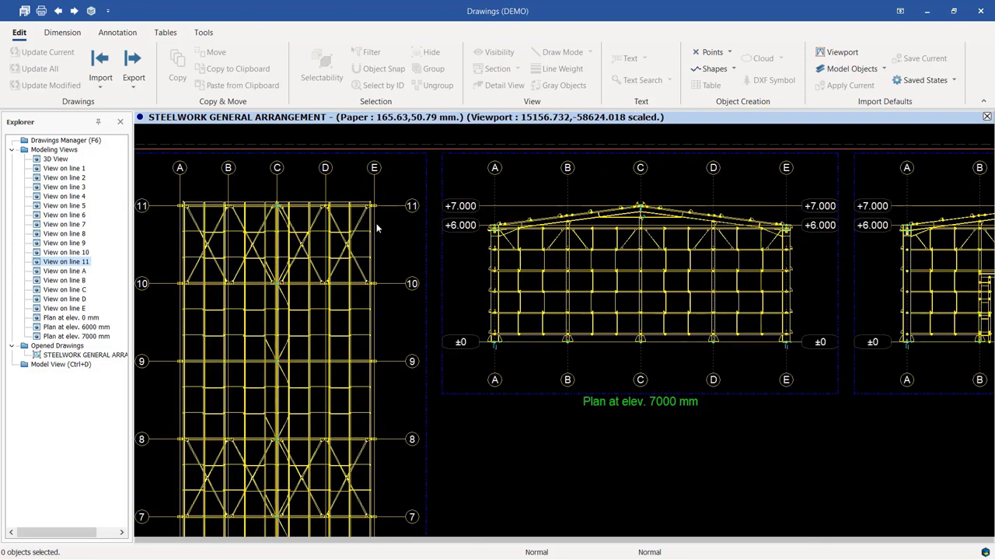
pyautogui.rightClick(56, 162)
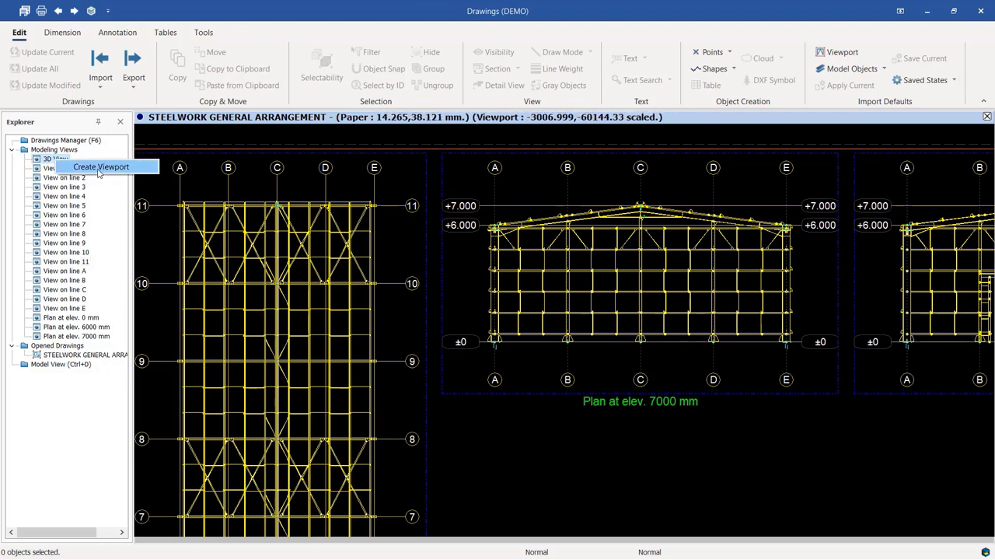
pyautogui.click(97, 165)
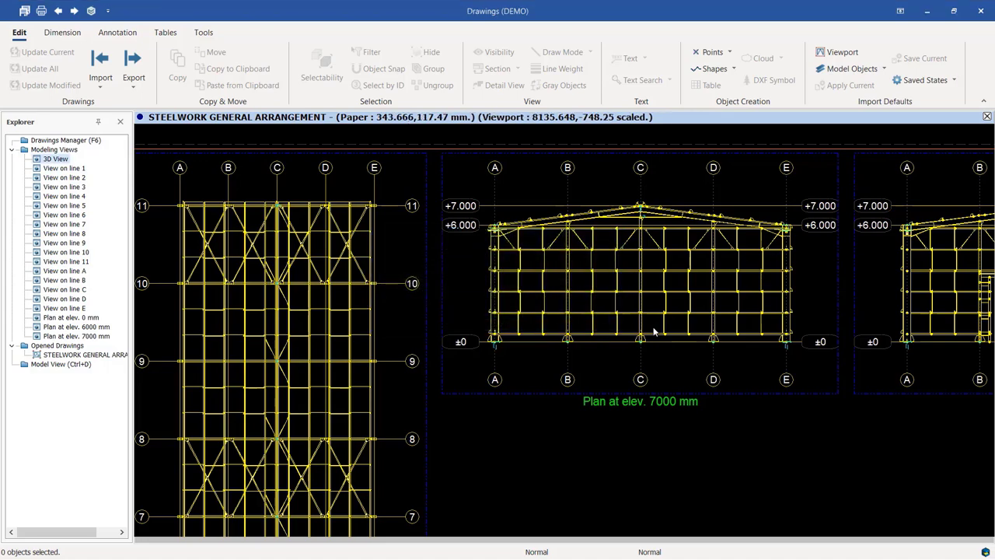
pyautogui.scroll(-5, 506, 333)
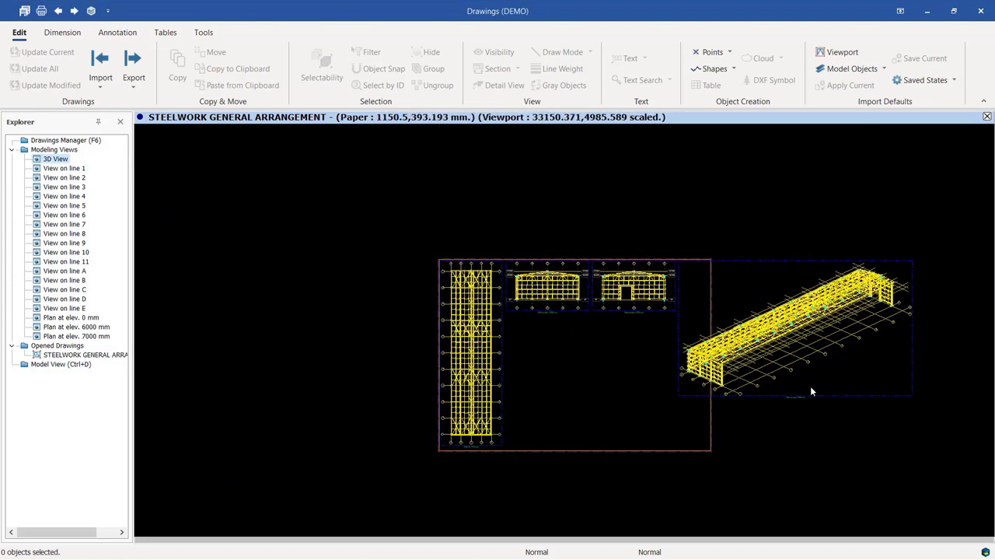
pyautogui.scroll(3, 785, 389)
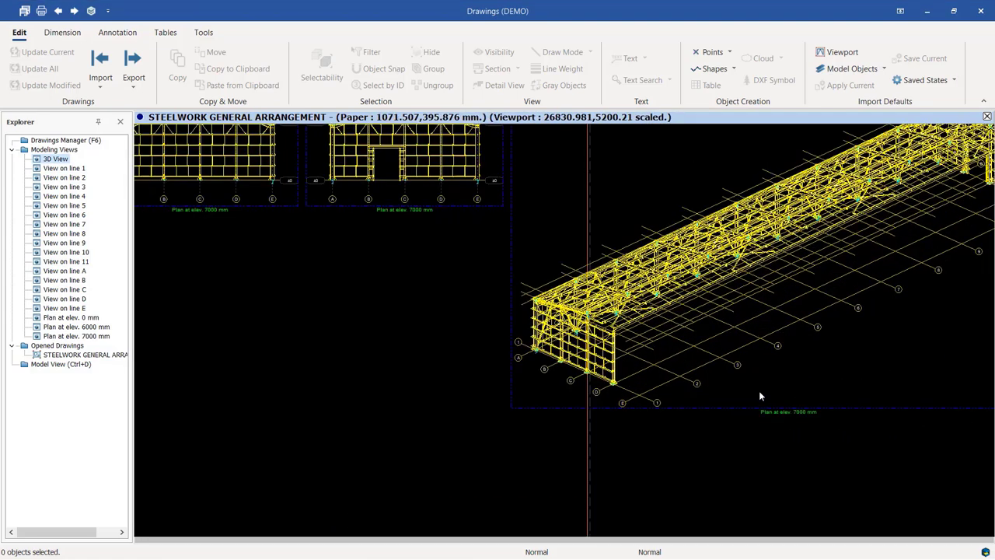
# Reset the 3D View viewport's XY limits and apply the change
pyautogui.doubleClick(707, 408)
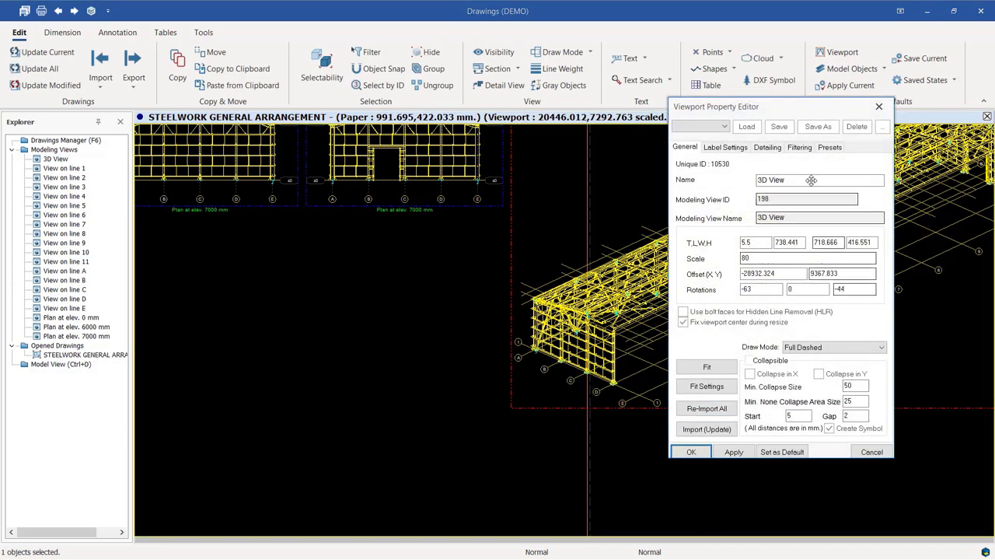
pyautogui.click(799, 146)
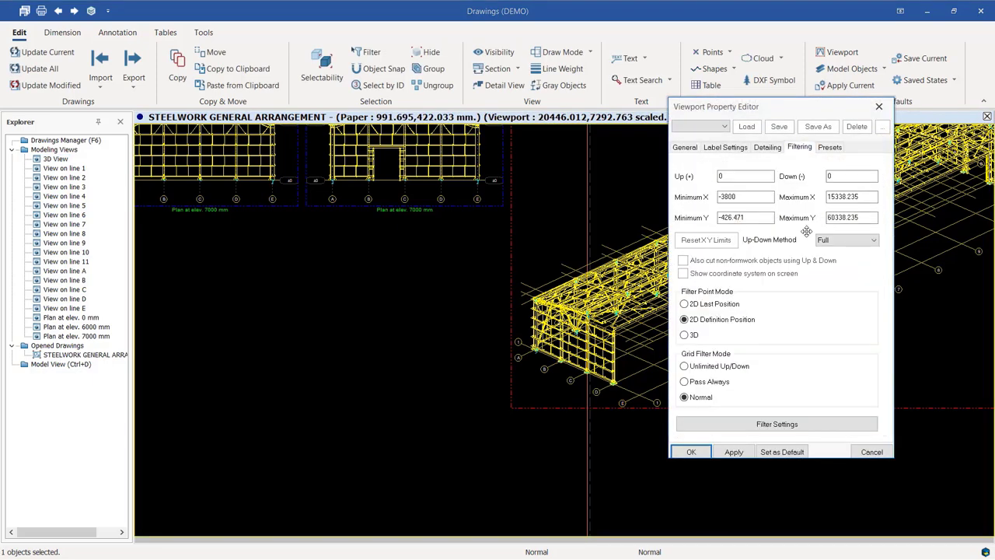
pyautogui.moveTo(802, 109); pyautogui.dragTo(408, 161)
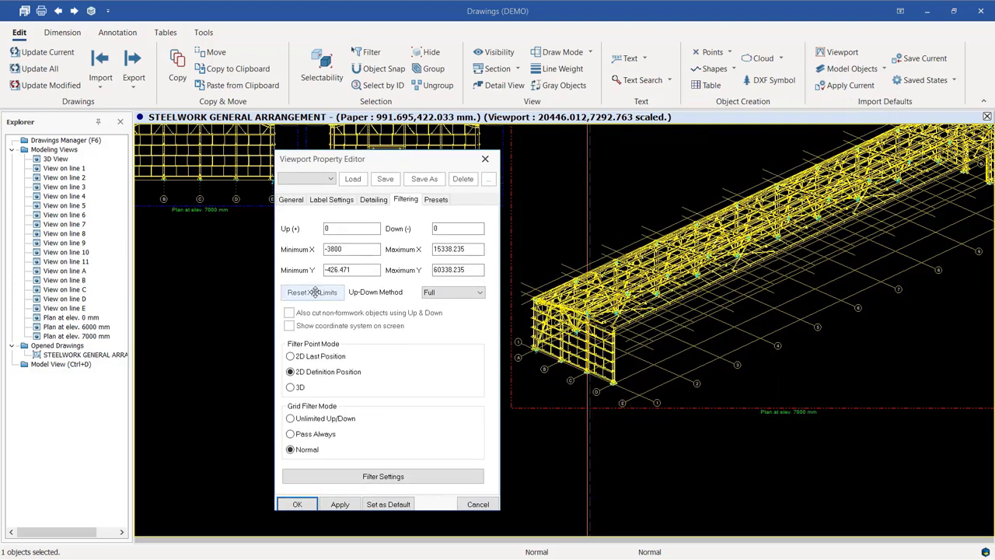
pyautogui.click(315, 292)
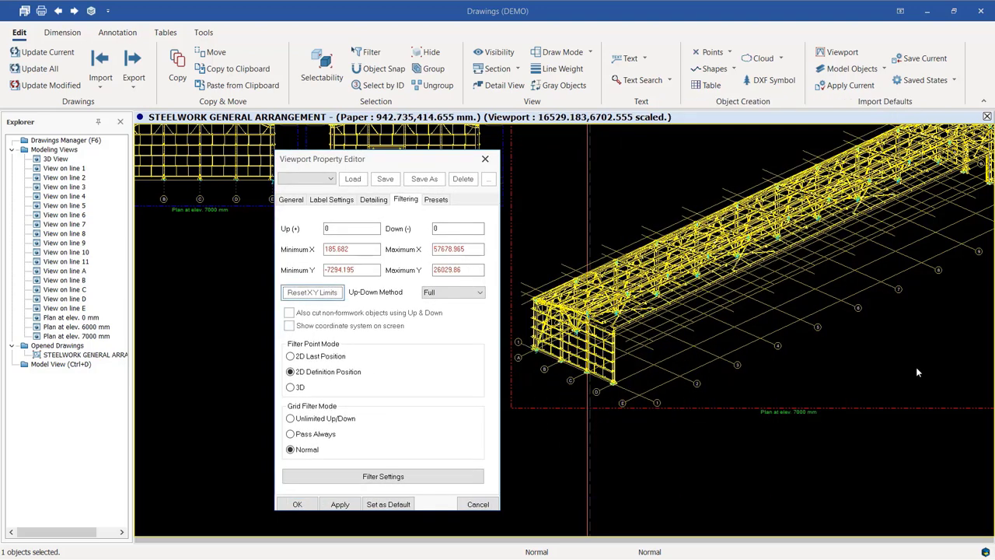
pyautogui.click(340, 505)
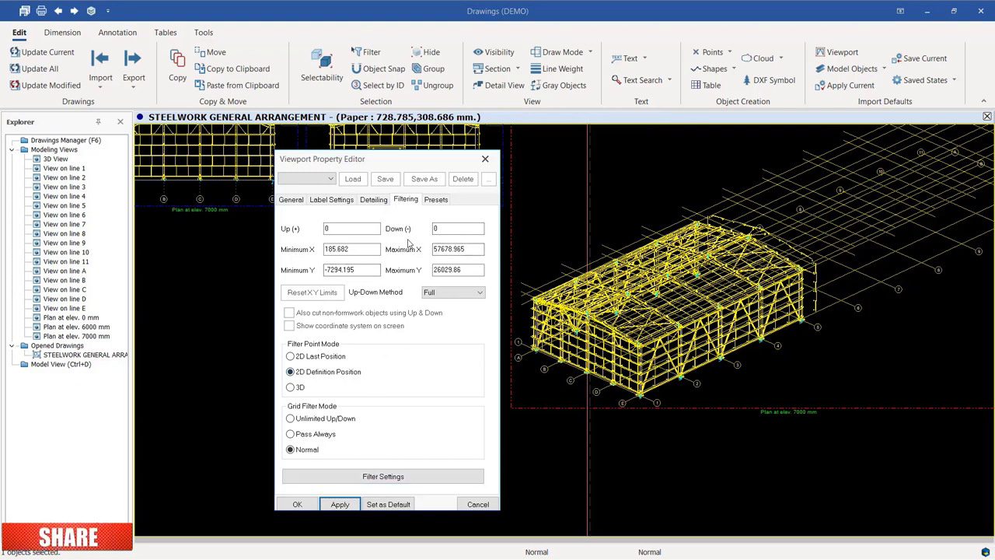
# Set the 3D View viewport's Up-Down Method to Partial and apply it
pyautogui.click(454, 292)
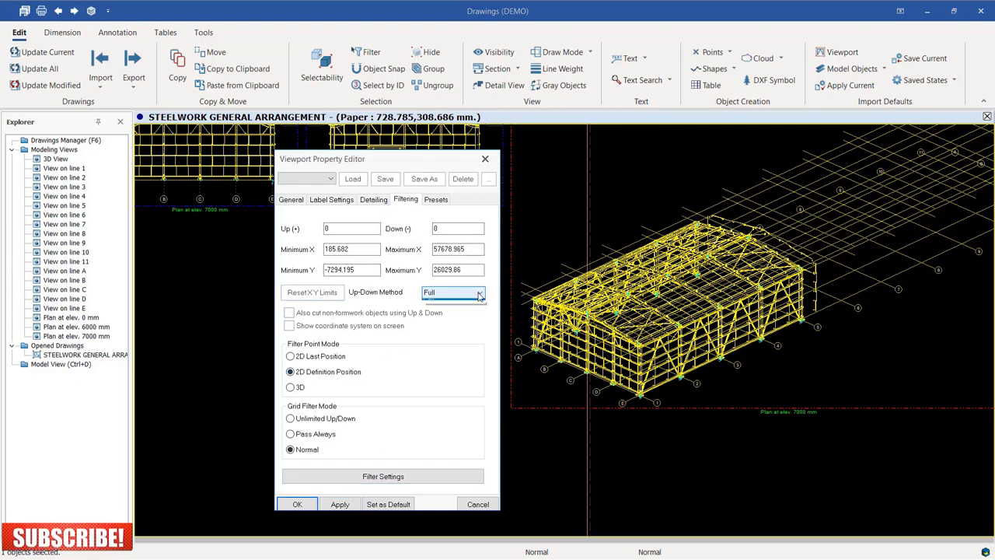
pyautogui.click(454, 303)
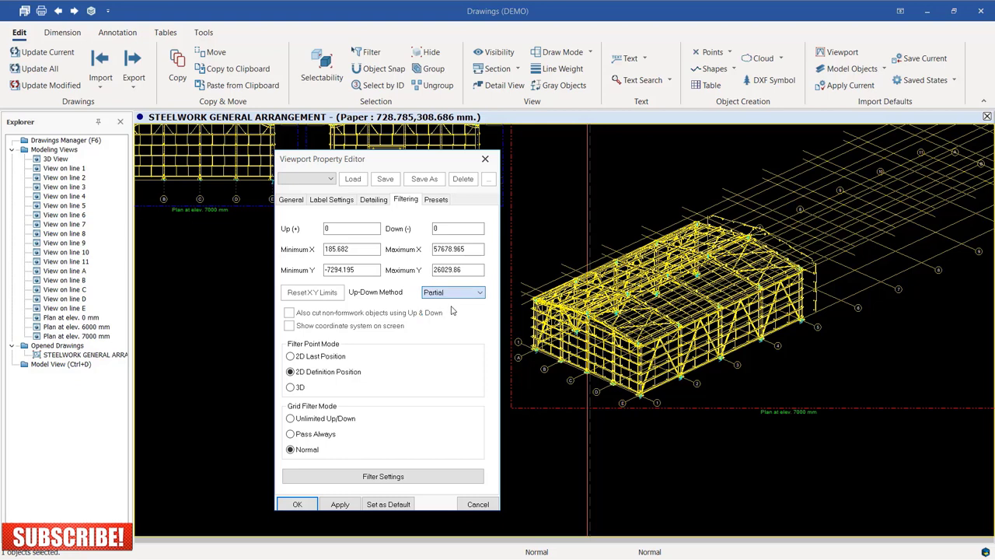
pyautogui.click(339, 504)
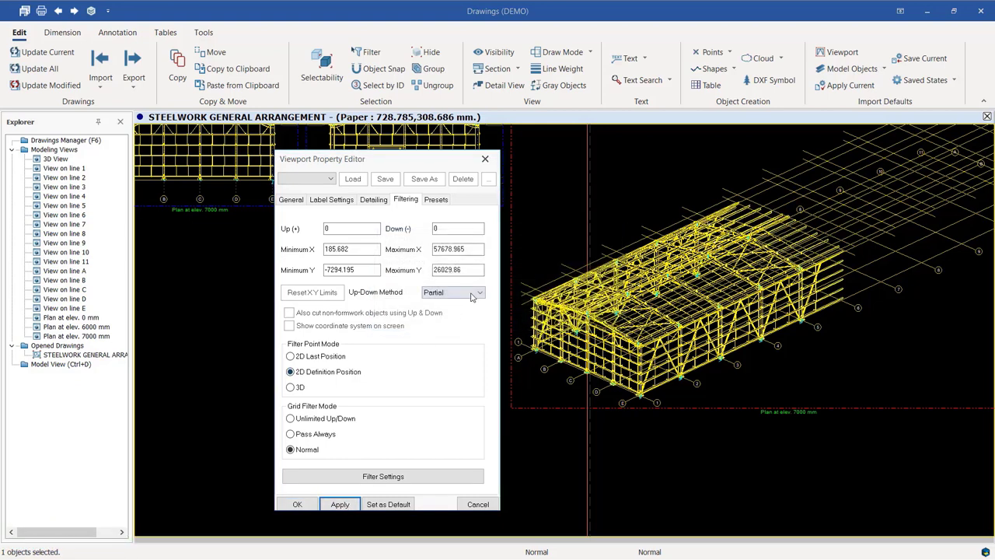
# Set the 3D View viewport's Up-Down Method back to Full, reset its XY limits again, apply, and close its properties
pyautogui.click(471, 298)
pyautogui.click(455, 314)
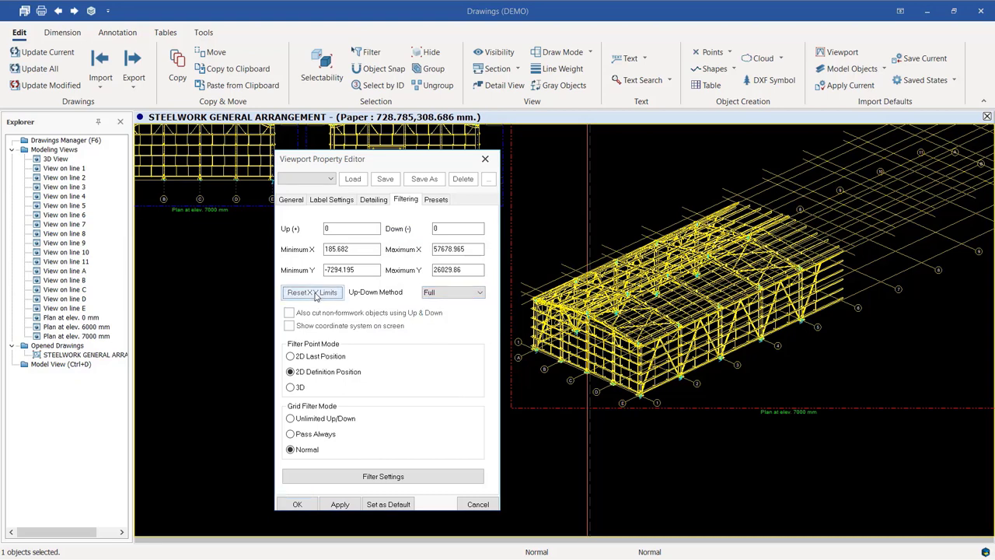
pyautogui.click(314, 292)
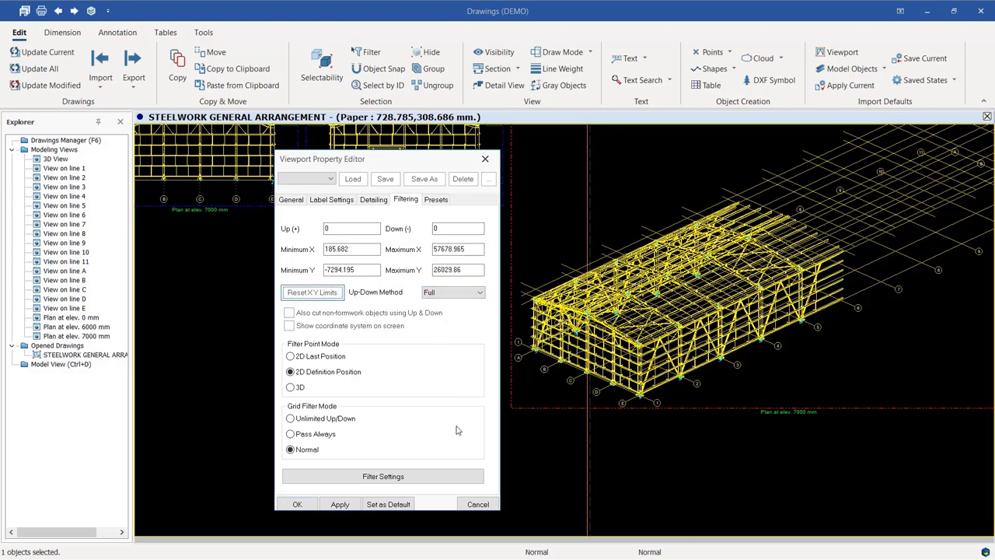
pyautogui.click(342, 506)
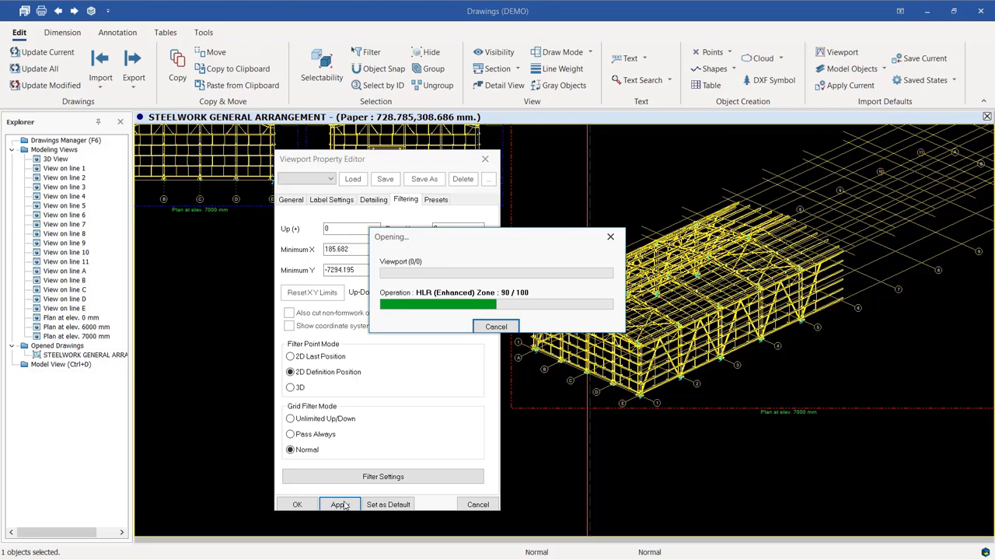
pyautogui.scroll(5, 770, 286)
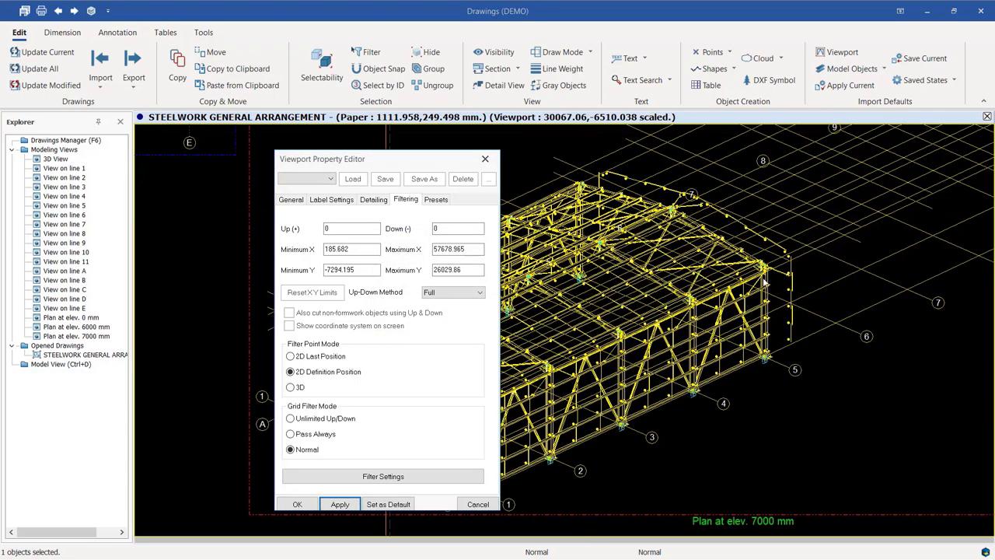
pyautogui.scroll(-3, 770, 286)
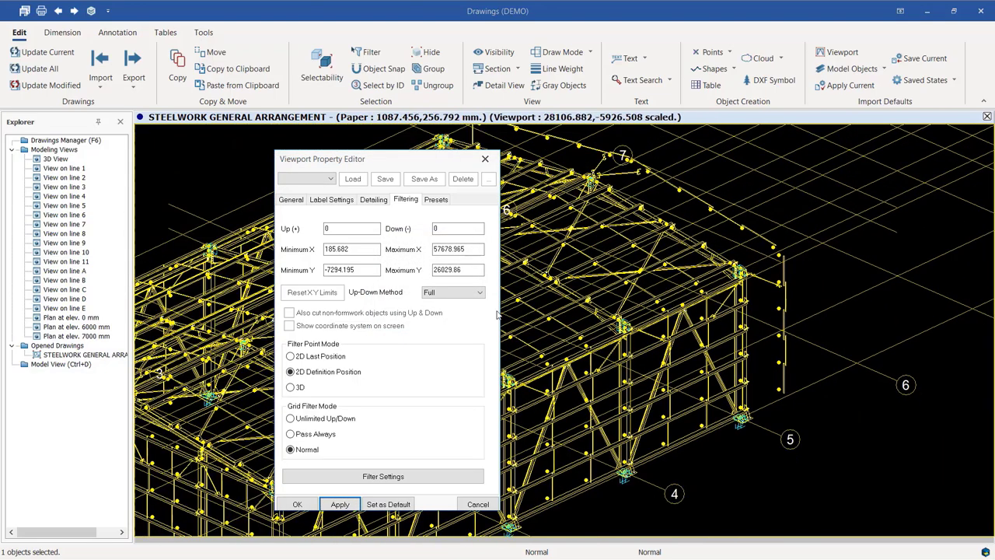
pyautogui.scroll(-1, 694, 283)
pyautogui.scroll(-3, 693, 281)
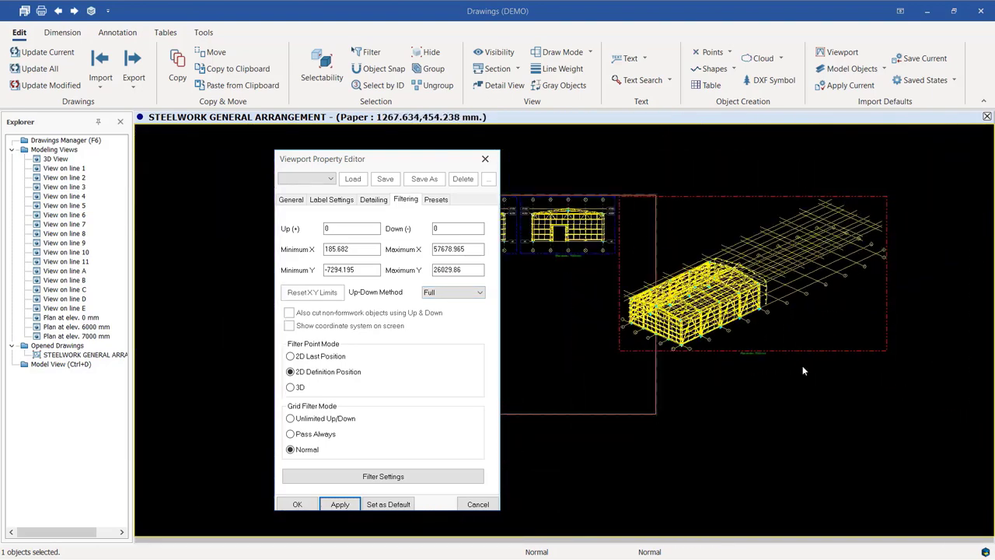
pyautogui.click(485, 158)
# Delete the 3D View viewport from the drawing and confirm the deletion
pyautogui.scroll(3, 869, 259)
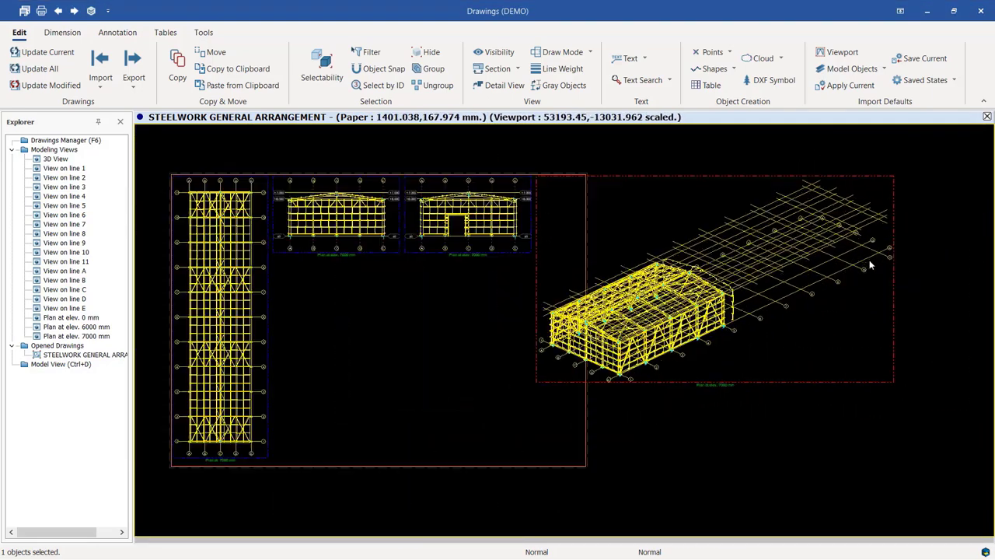
pyautogui.scroll(5, 504, 358)
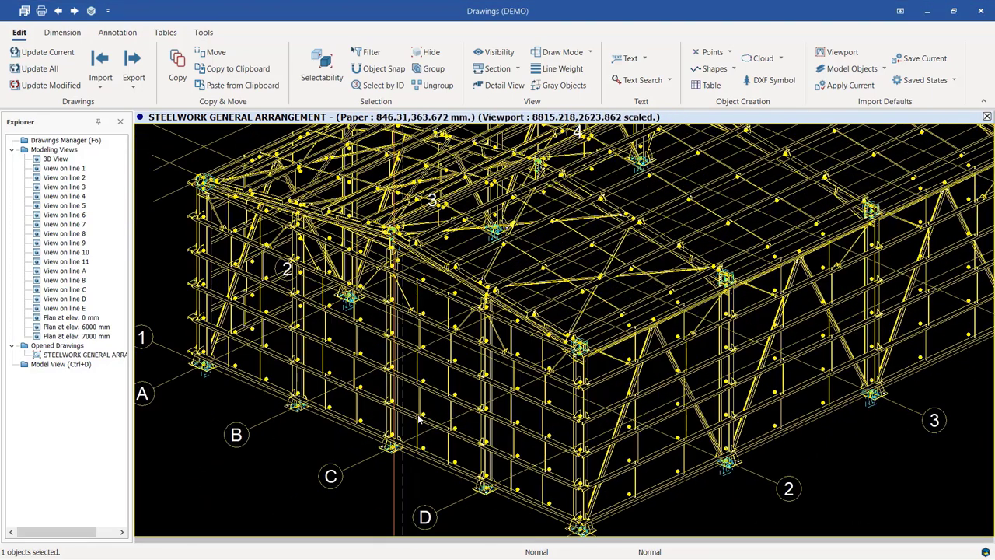
pyautogui.scroll(-5, 504, 358)
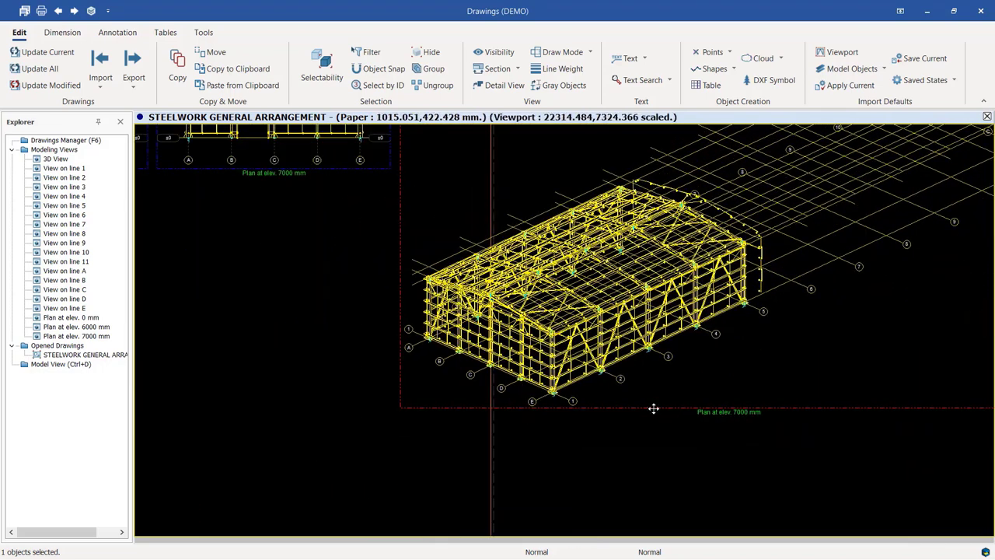
pyautogui.rightClick(654, 408)
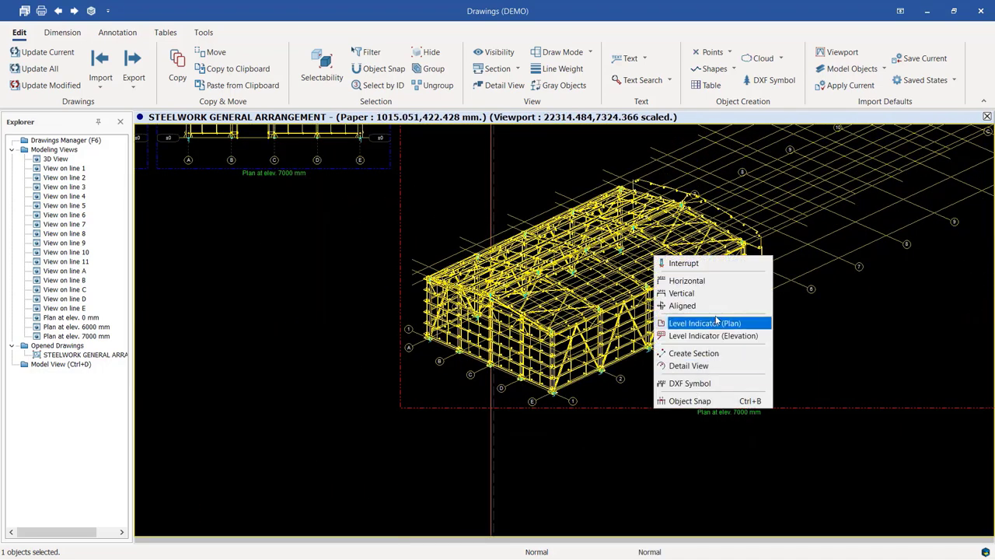
pyautogui.click(832, 410)
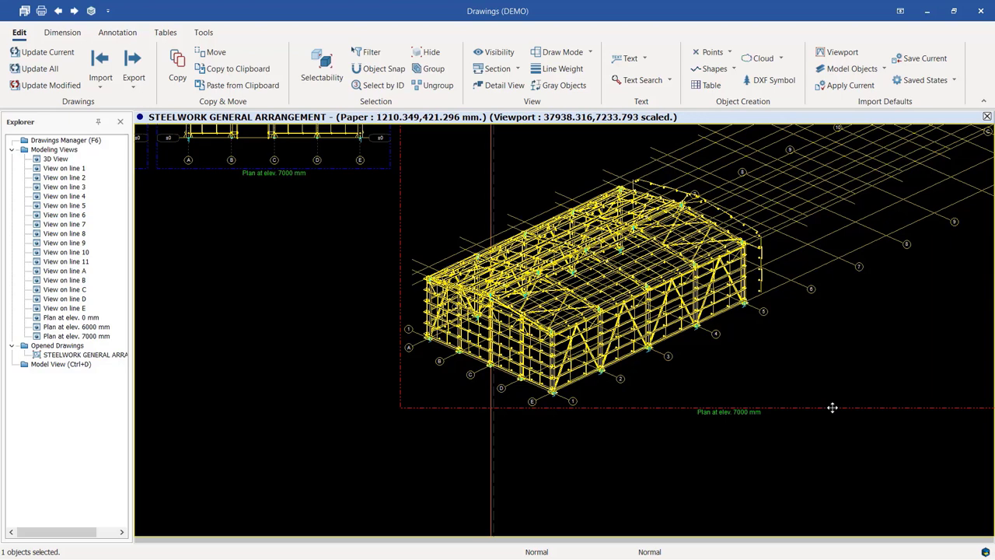
pyautogui.press('Delete')
pyautogui.click(446, 327)
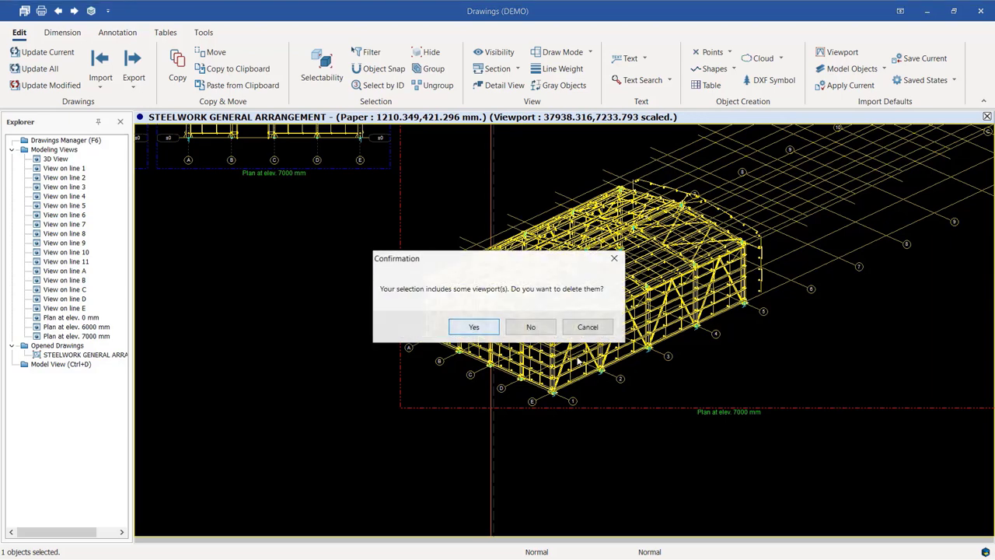
pyautogui.click(473, 328)
# Add a vertical dimension between gridlines 11 and 10 on the plan, with the dimension line just inside the grid bubbles beyond line E
pyautogui.scroll(-3, 604, 337)
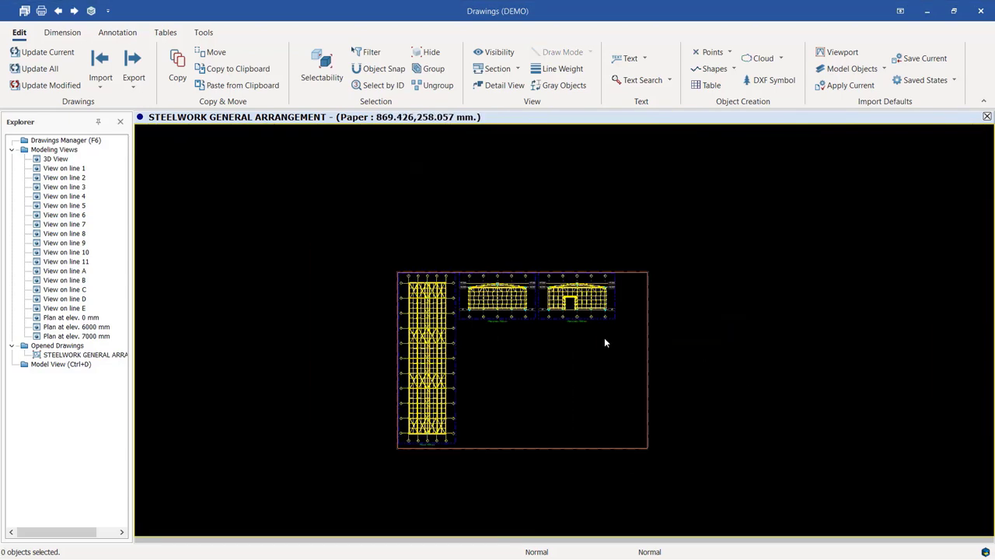
pyautogui.scroll(2, 512, 340)
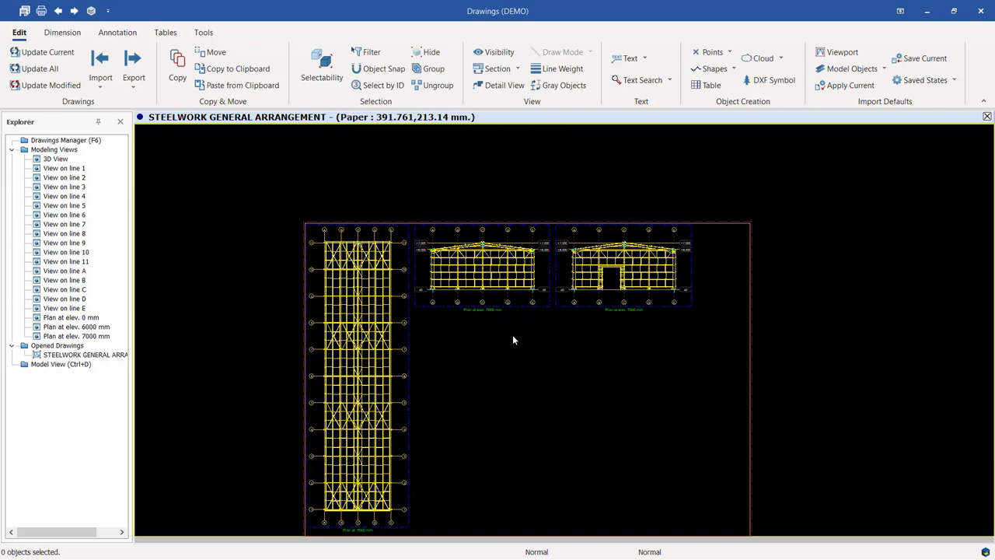
pyautogui.scroll(3, 361, 238)
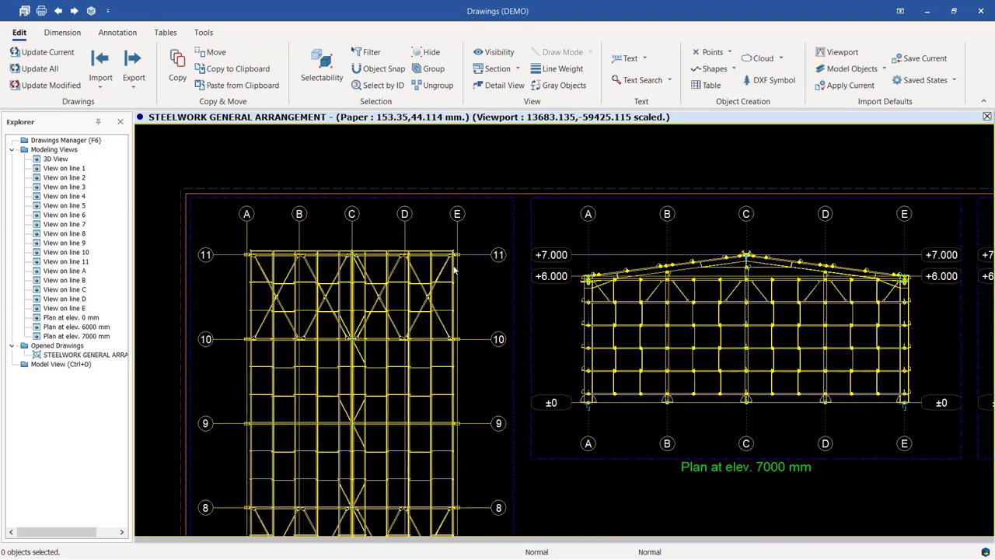
pyautogui.click(76, 33)
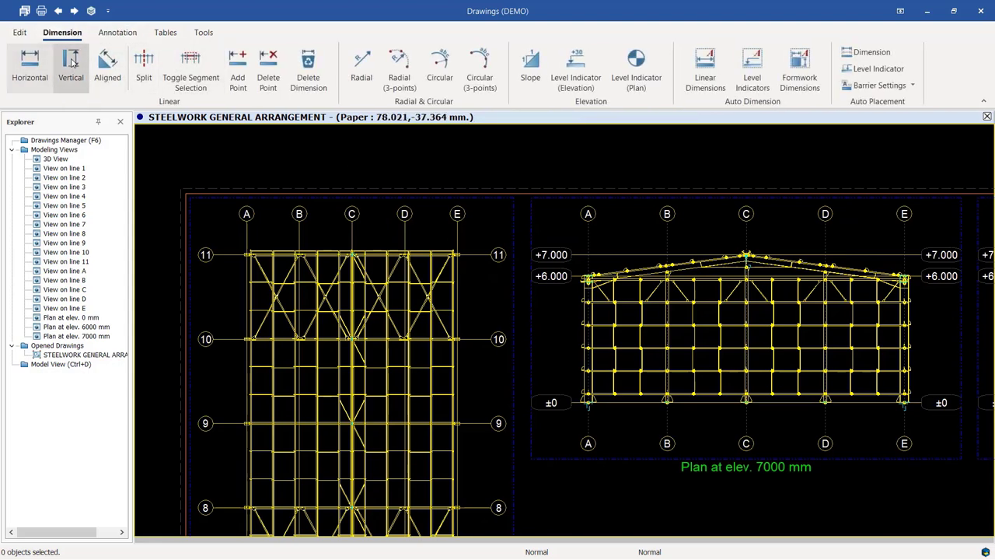
pyautogui.click(70, 66)
pyautogui.scroll(5, 481, 255)
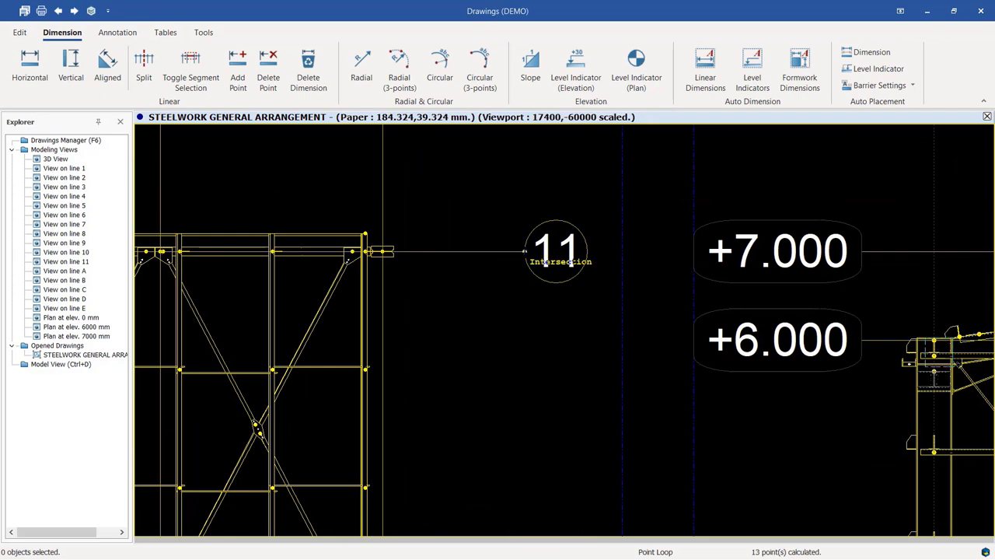
pyautogui.scroll(-3, 478, 195)
pyautogui.scroll(3, 484, 420)
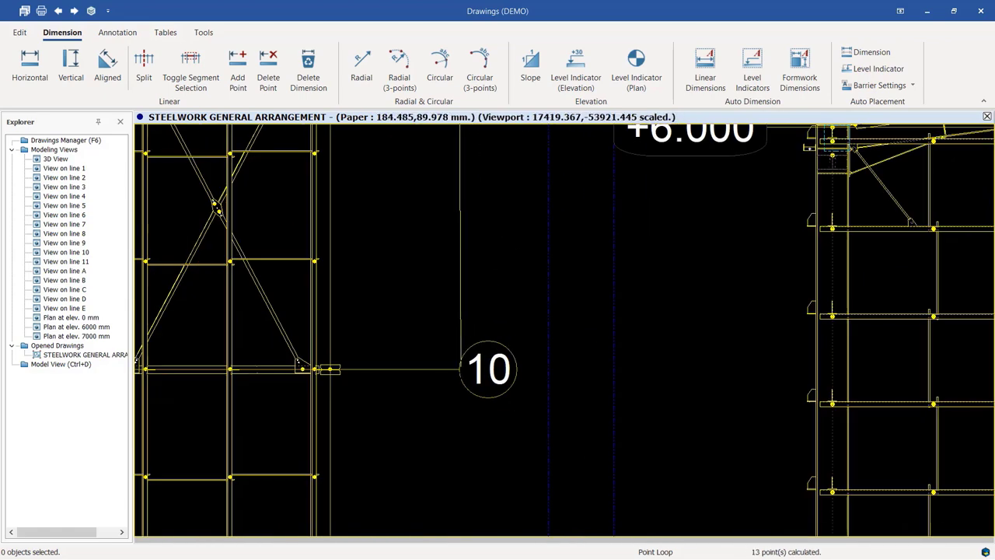
pyautogui.click(461, 370)
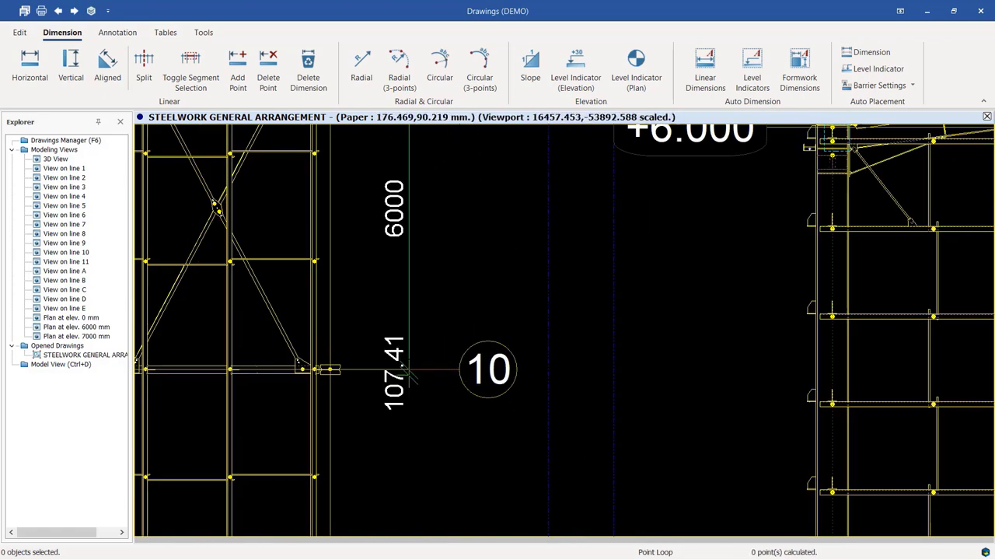
pyautogui.scroll(-1, 411, 331)
pyautogui.scroll(-3, 420, 243)
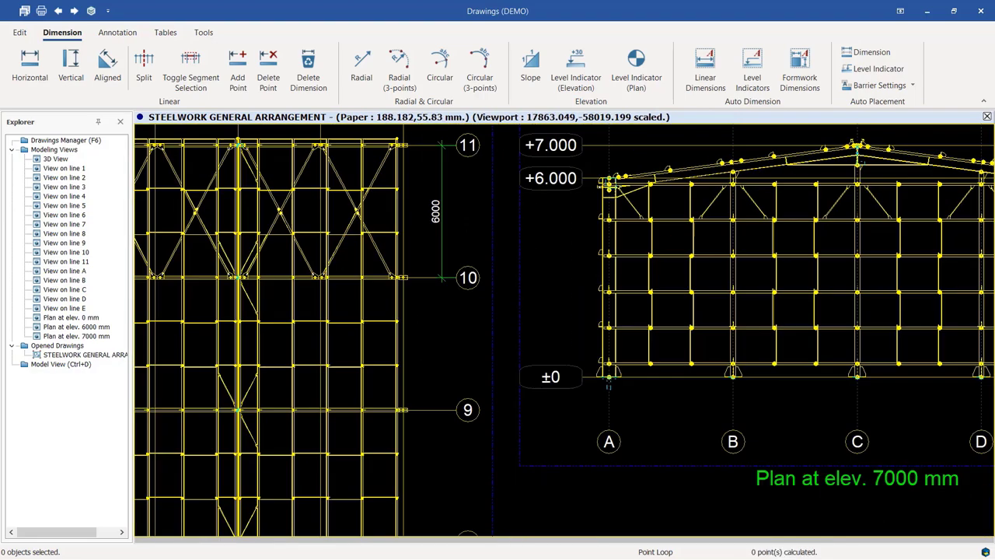
# Add a vertical dimension between gridlines 10 and 9 on the plan, with the dimension line just inside the grid bubbles
pyautogui.scroll(5, 412, 311)
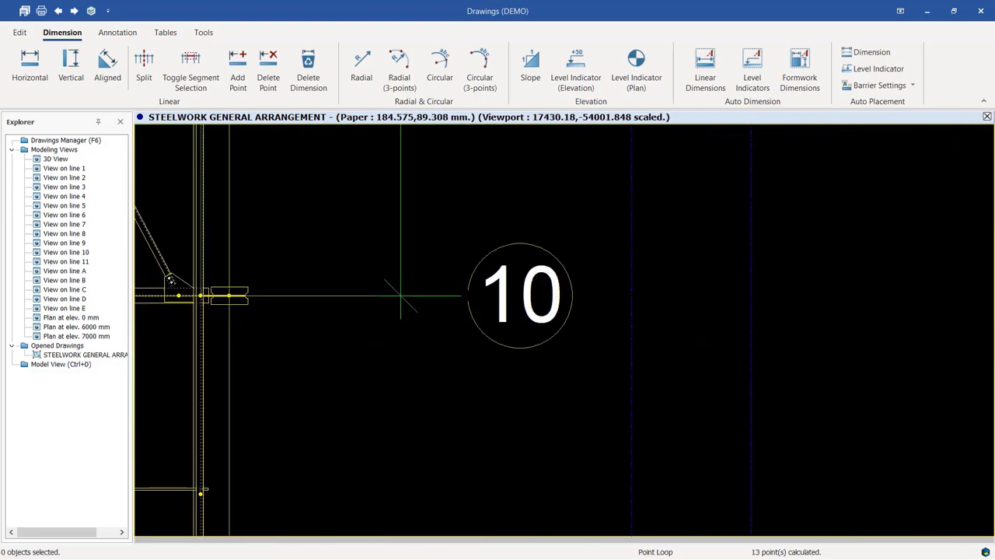
pyautogui.scroll(-3, 400, 297)
pyautogui.scroll(3, 458, 311)
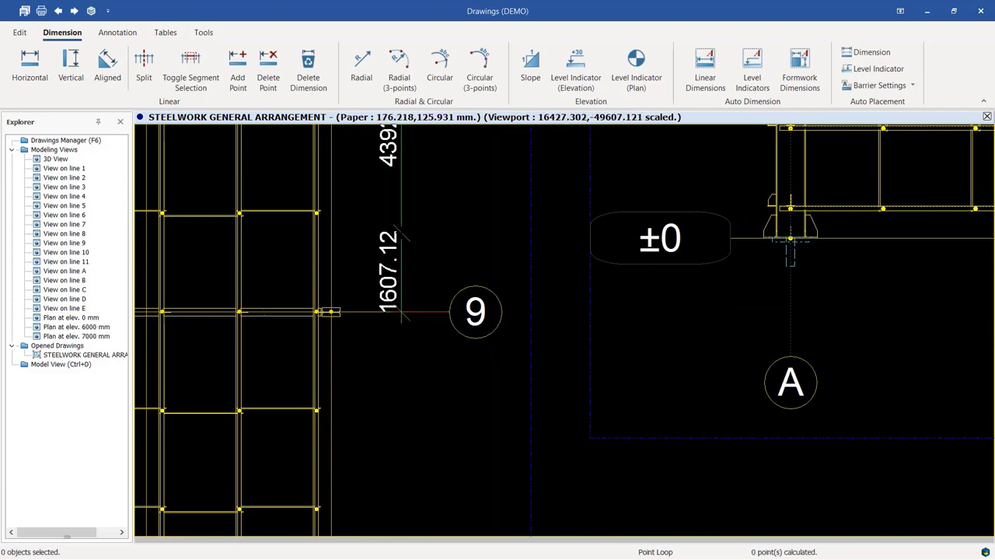
pyautogui.click(392, 308)
pyautogui.scroll(-3, 387, 301)
pyautogui.scroll(-3, 592, 274)
pyautogui.scroll(5, 622, 311)
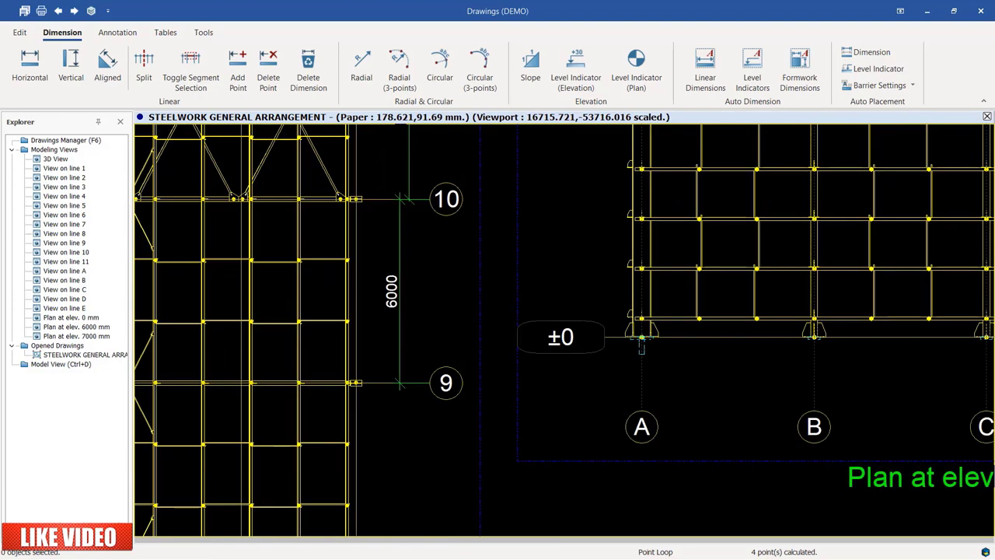
# Add a vertical dimension between gridlines 9 and 8, with its dimension line aligned to the 10–9 dimension, and finish dimensioning
pyautogui.scroll(-1, 680, 351)
pyautogui.scroll(3, 449, 368)
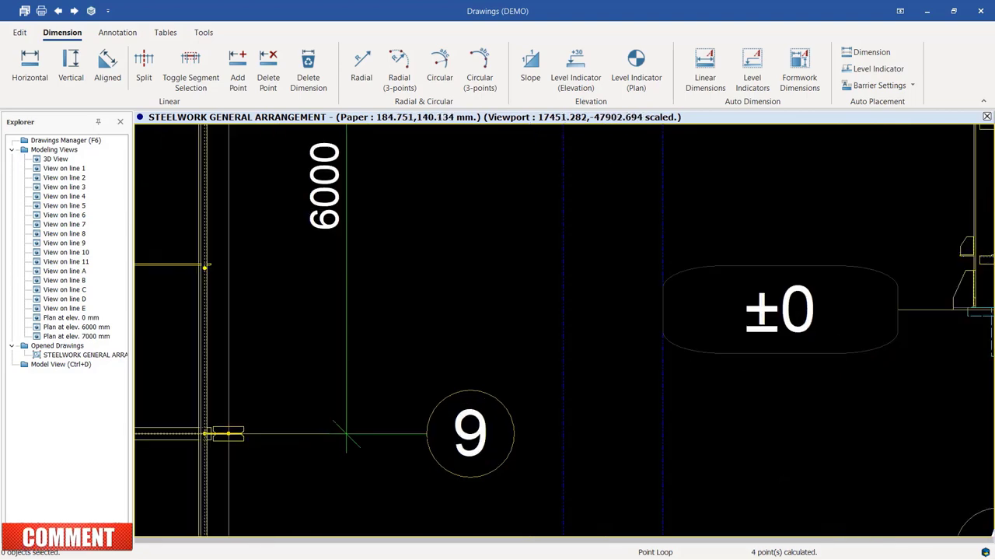
pyautogui.scroll(-3, 334, 422)
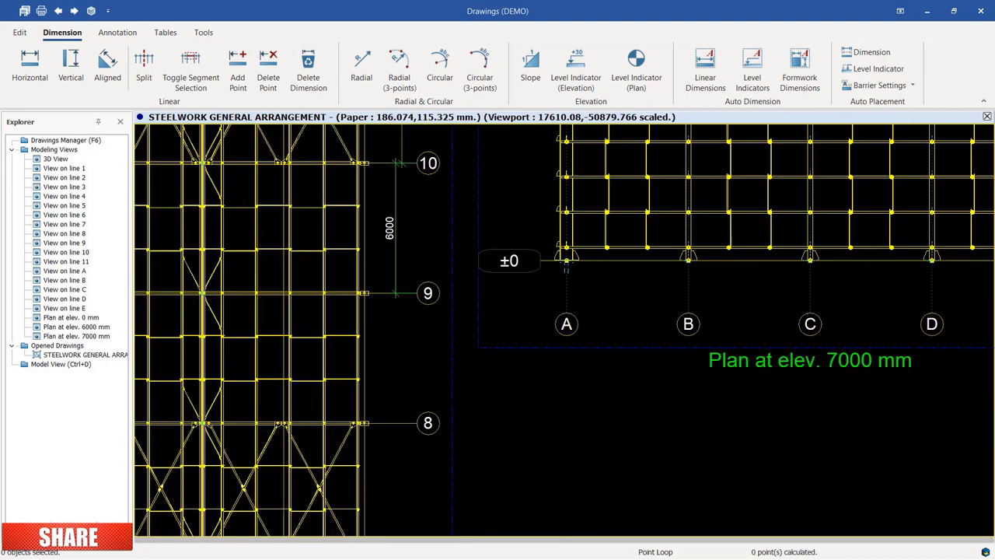
pyautogui.scroll(2, 380, 130)
pyautogui.scroll(2, 427, 381)
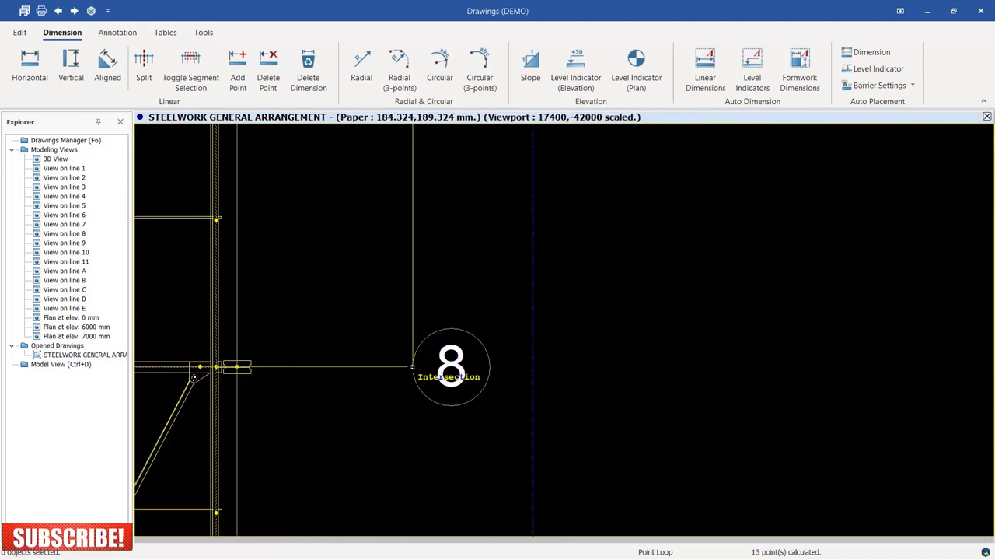
pyautogui.scroll(-3, 366, 381)
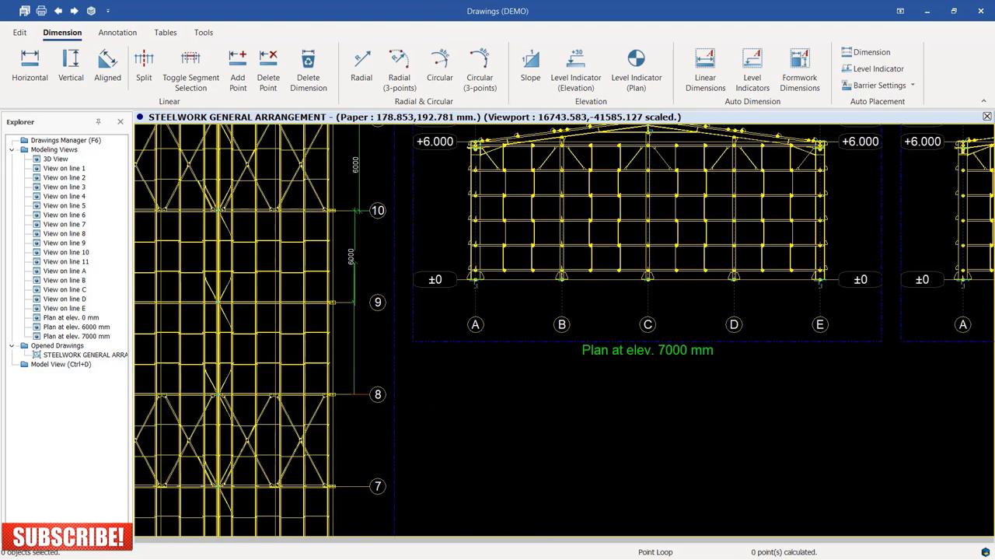
pyautogui.scroll(3, 373, 280)
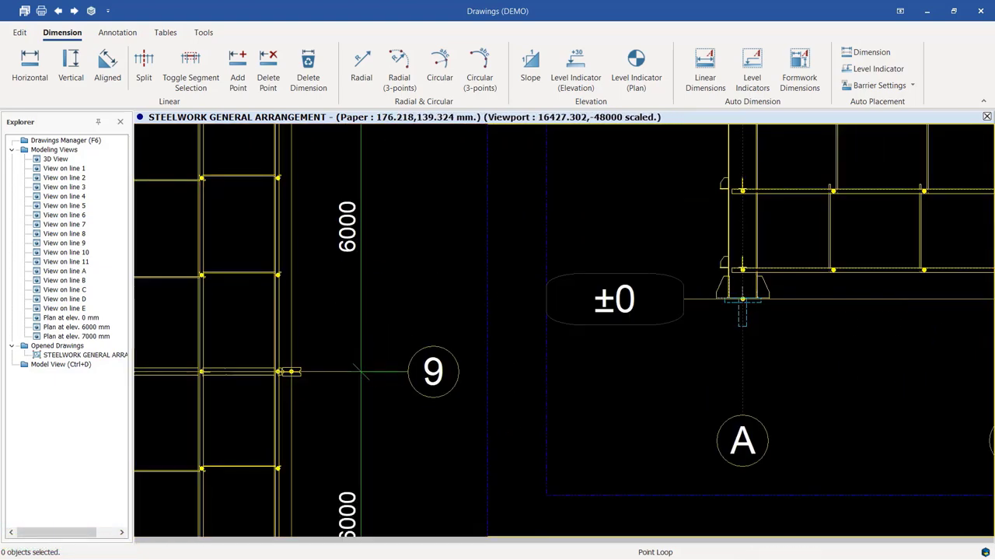
pyautogui.scroll(-3, 385, 276)
pyautogui.rightClick(396, 276)
pyautogui.click(422, 285)
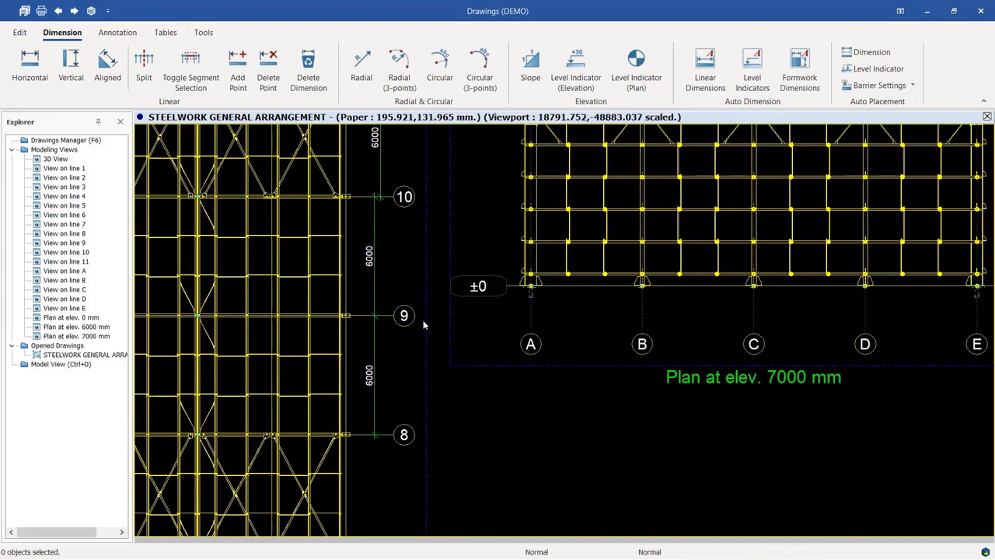